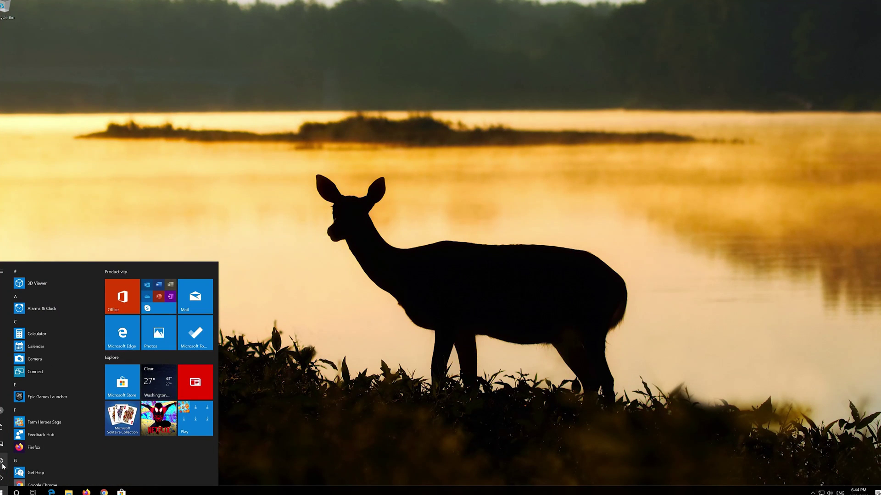
Launch the Windows Update troubleshooter from Settings > Update & Security > Troubleshoot
mouse_move(1, 461)
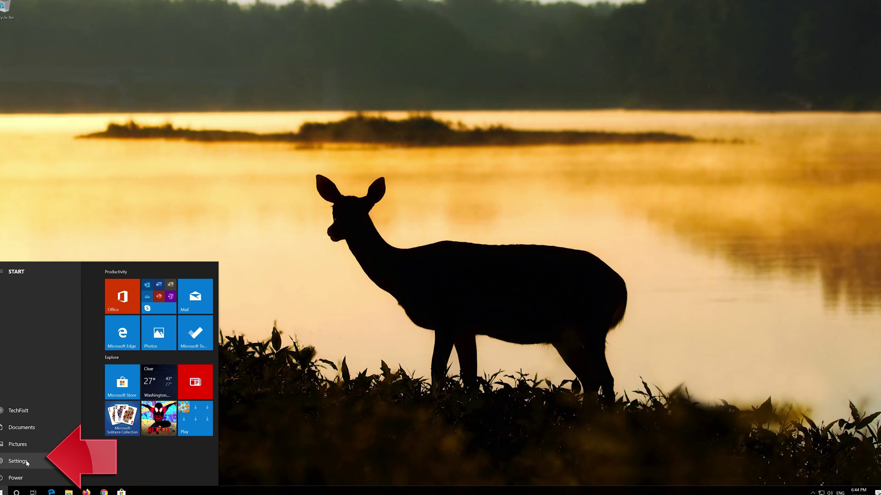
left_click(19, 461)
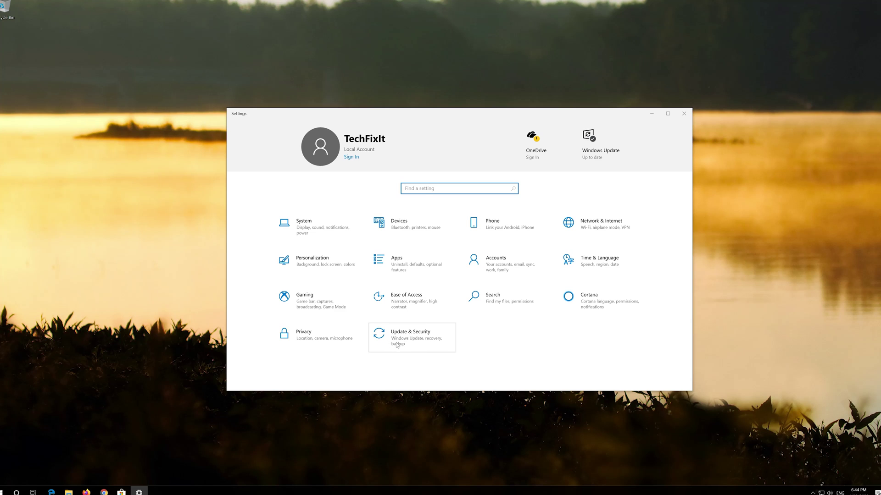
left_click(430, 339)
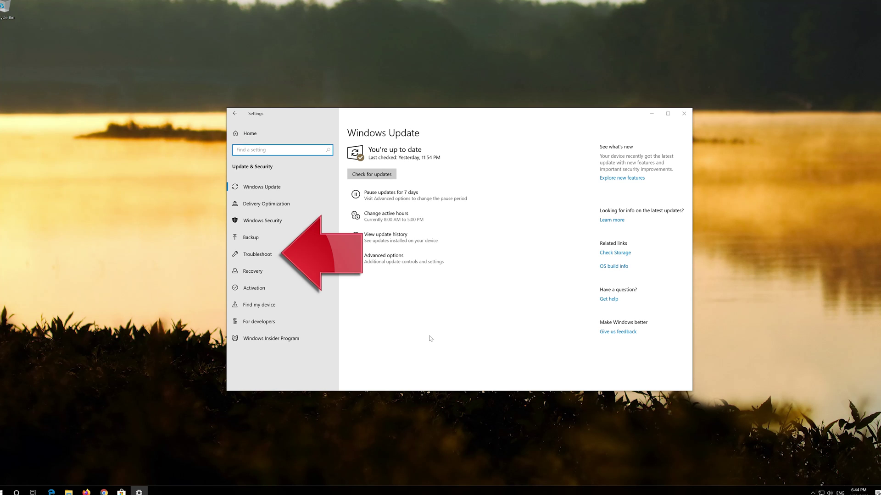
left_click(270, 255)
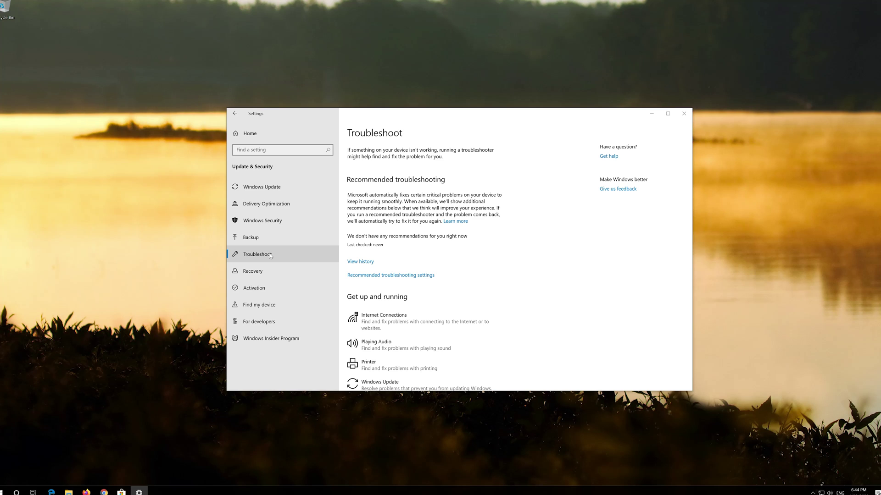
scroll(422, 275, "down", 2)
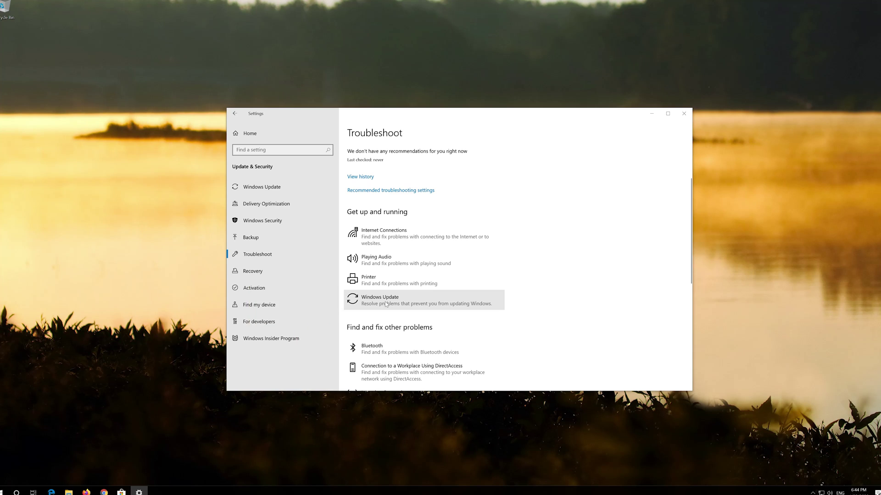
left_click(387, 304)
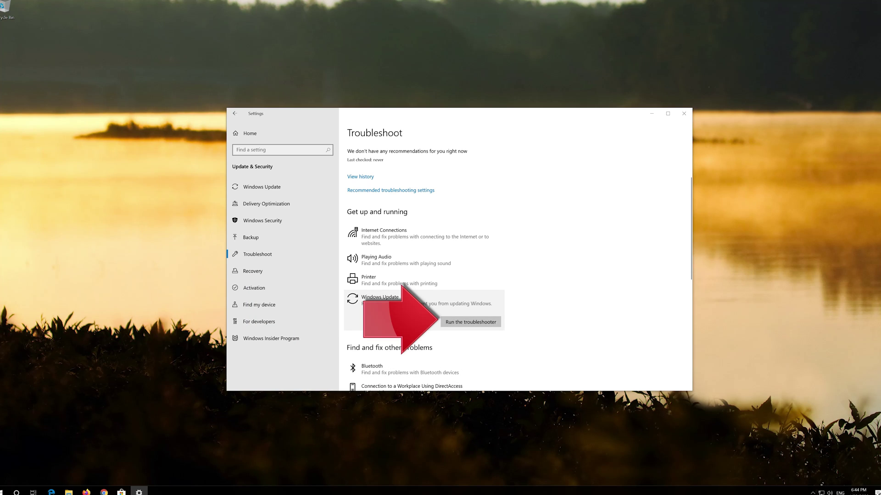
left_click(459, 324)
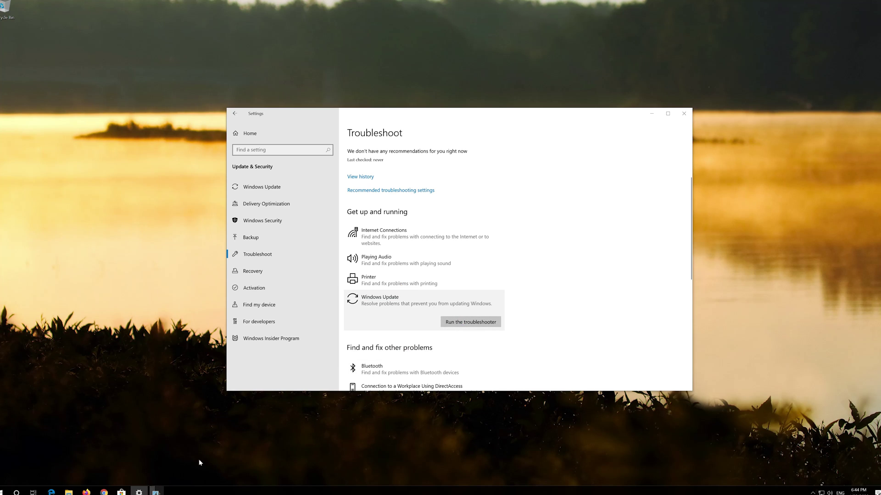
Close Settings, let the troubleshooter fix the corrupt service registration, then close the troubleshooter
left_click(156, 491)
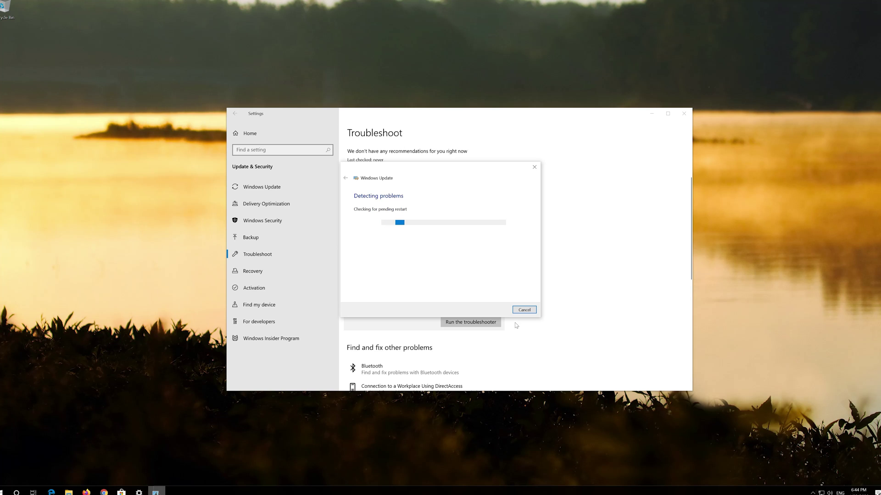
left_click(683, 113)
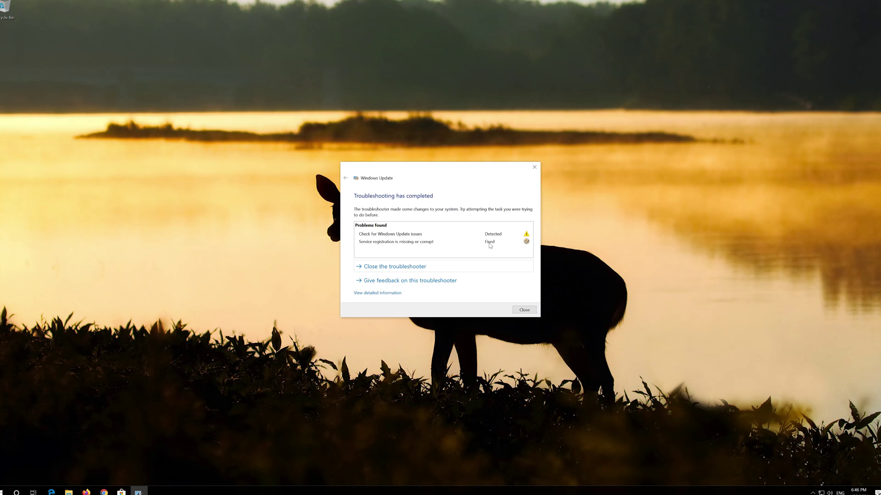
left_click(525, 310)
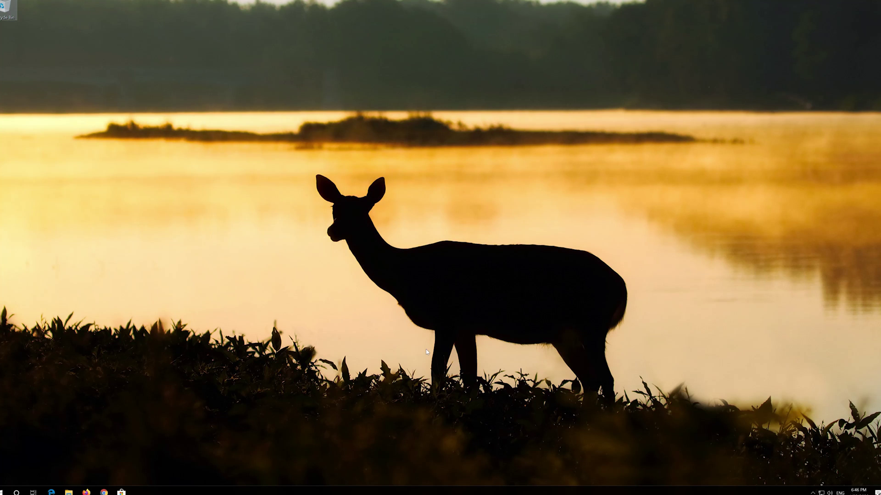
Search the Start menu for 'notepad' and launch a blank Notepad window
left_click(6, 490)
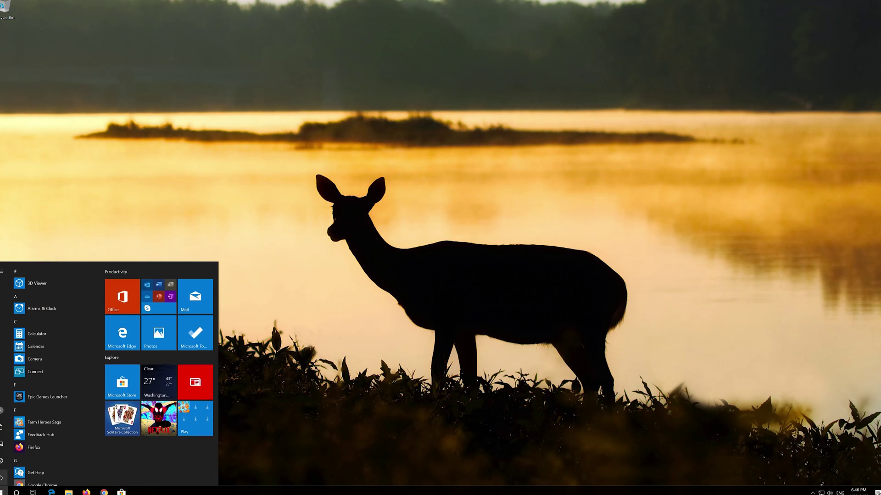
left_click(5, 478)
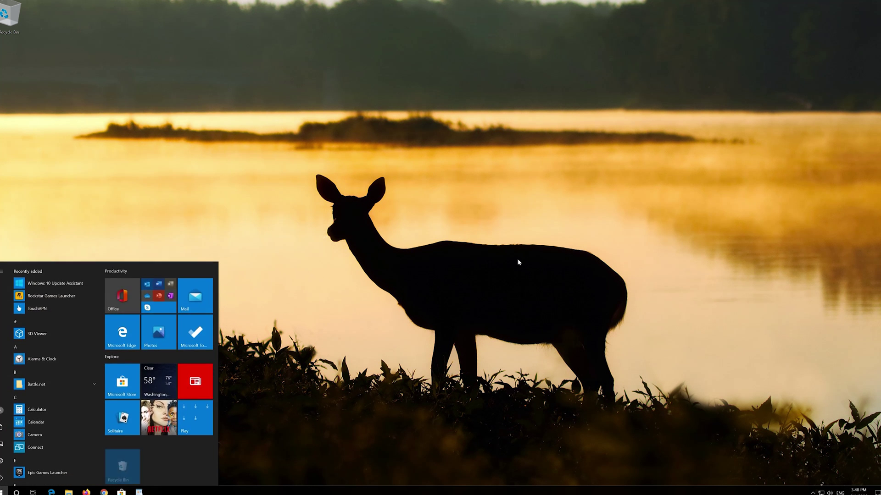
type("notepad")
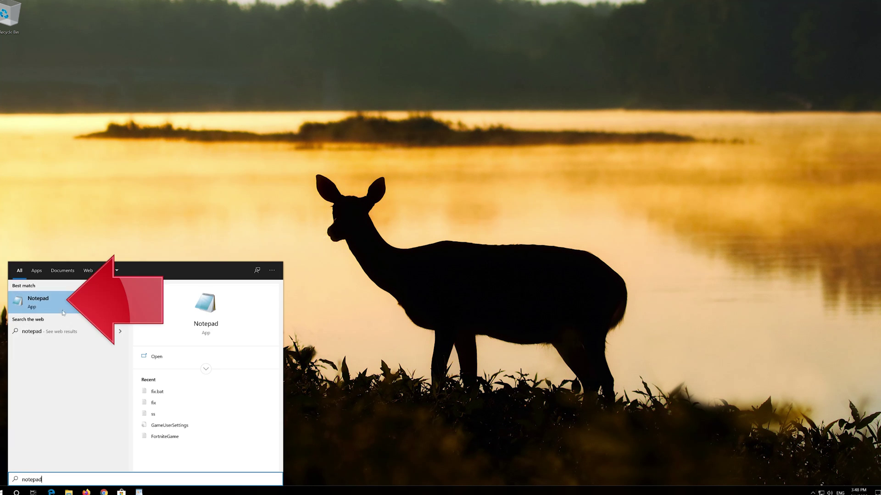
left_click(80, 299)
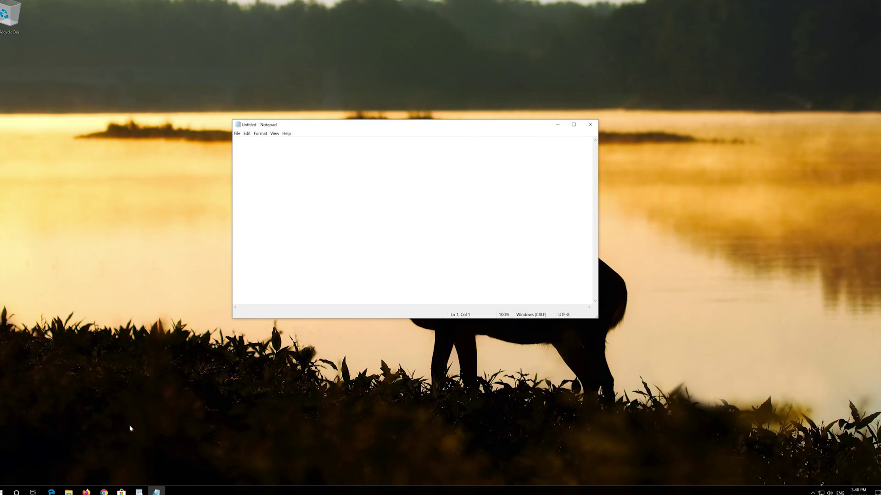
Select the WordPad script lines from net stop bits to net start cryptsvc and copy them
left_click(140, 492)
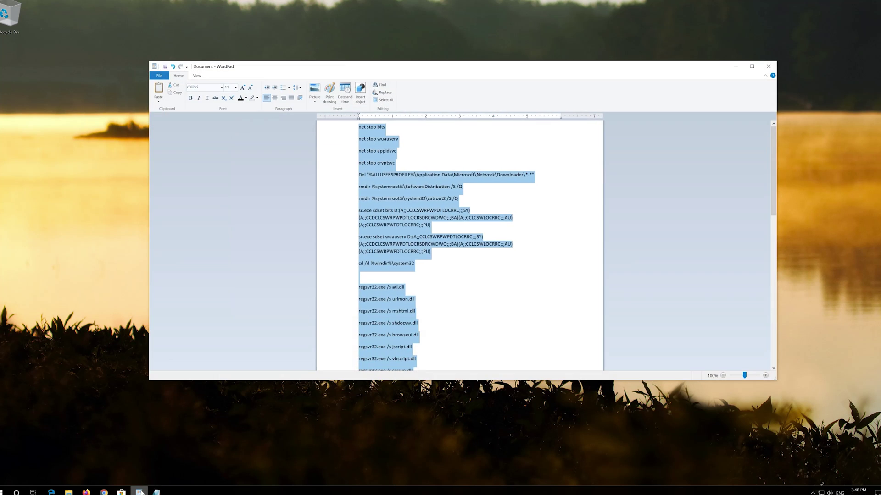
left_click(361, 128)
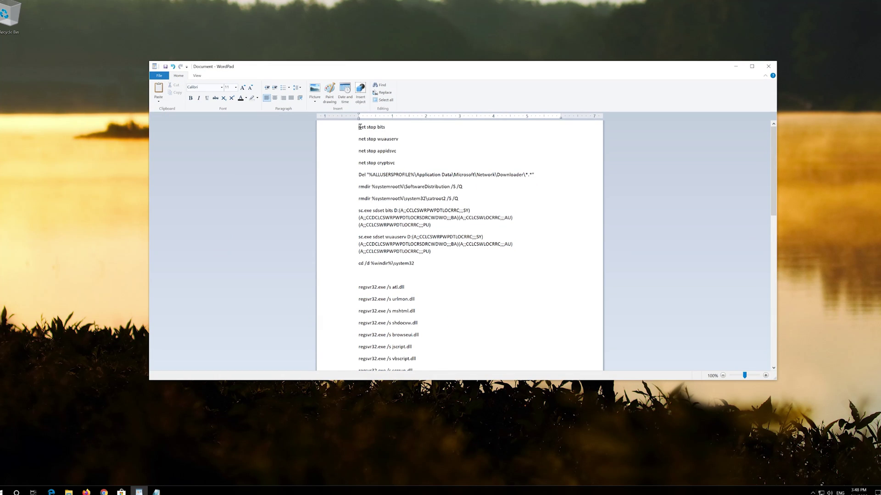
left_click_drag(360, 127, 467, 316)
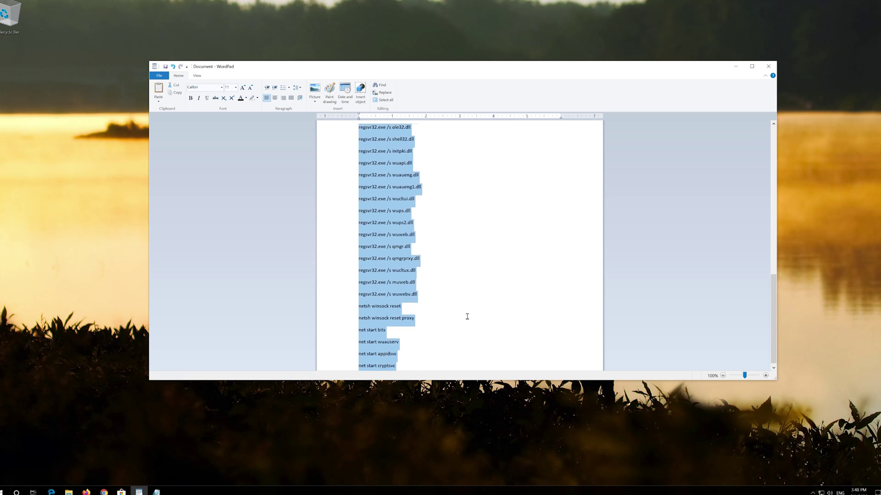
scroll(466, 317, "up", 1)
right_click(402, 203)
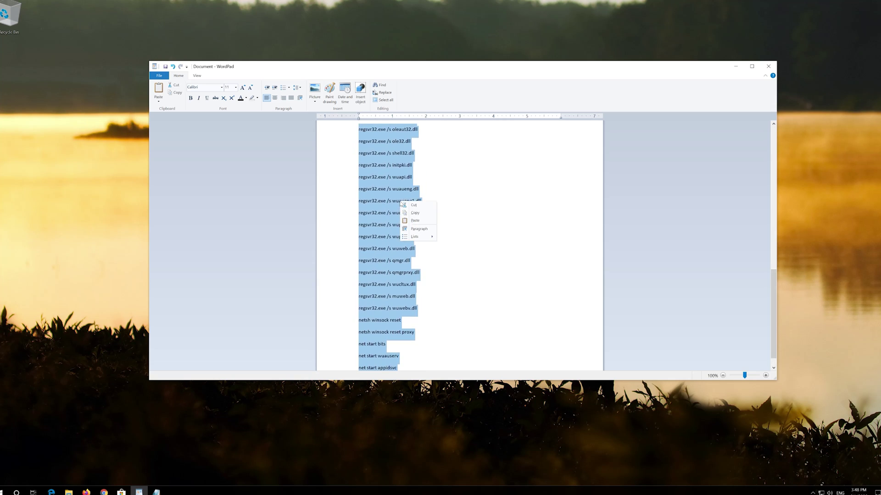
left_click(415, 212)
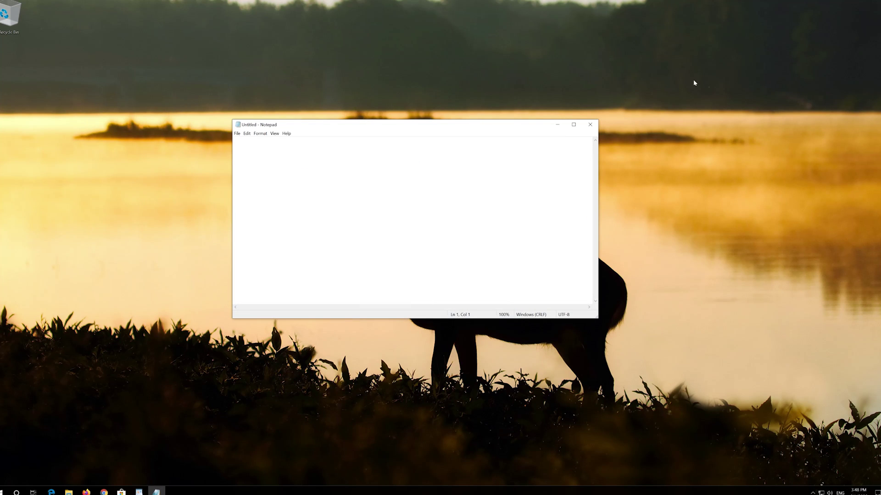
Paste the reset script into the untitled Notepad document using Edit > Paste
left_click(246, 134)
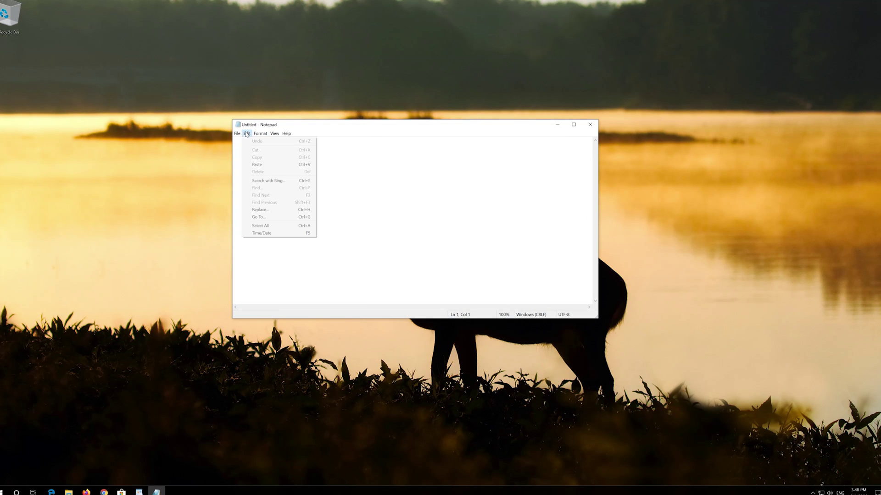
left_click(283, 164)
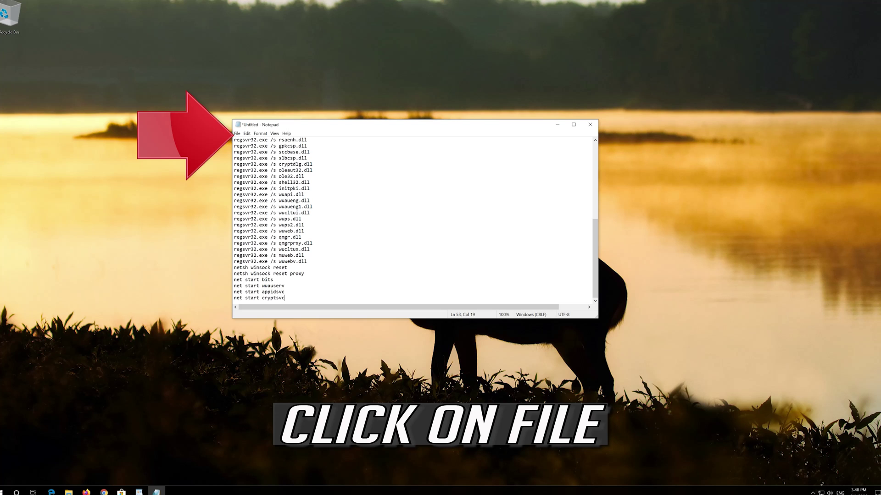
left_click(238, 134)
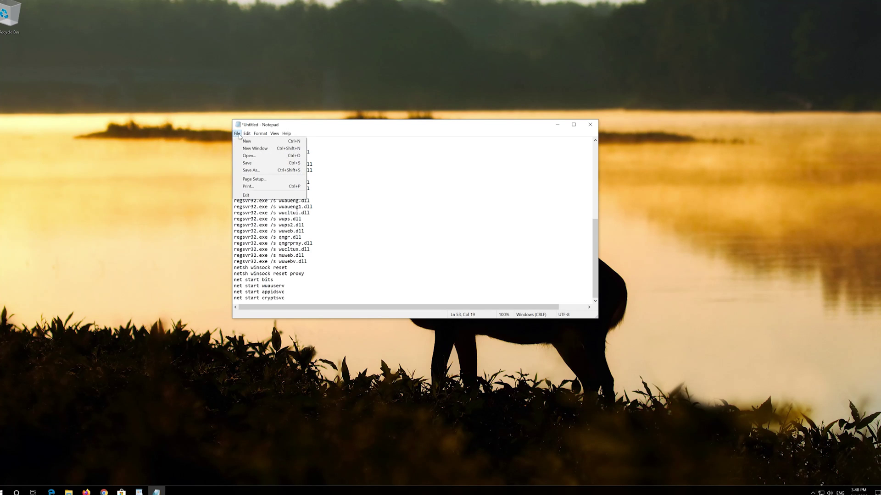
Save the script to the Desktop as fix.bat using the All Files type, then close Notepad
left_click(253, 172)
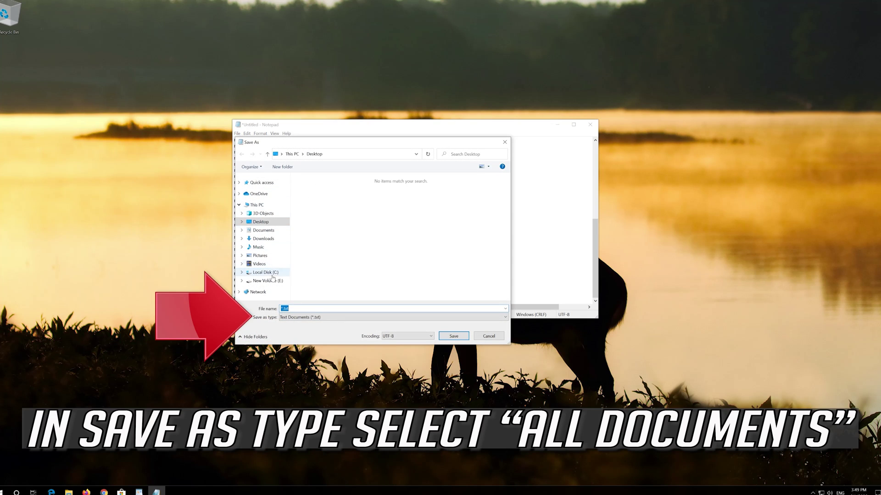
left_click(297, 318)
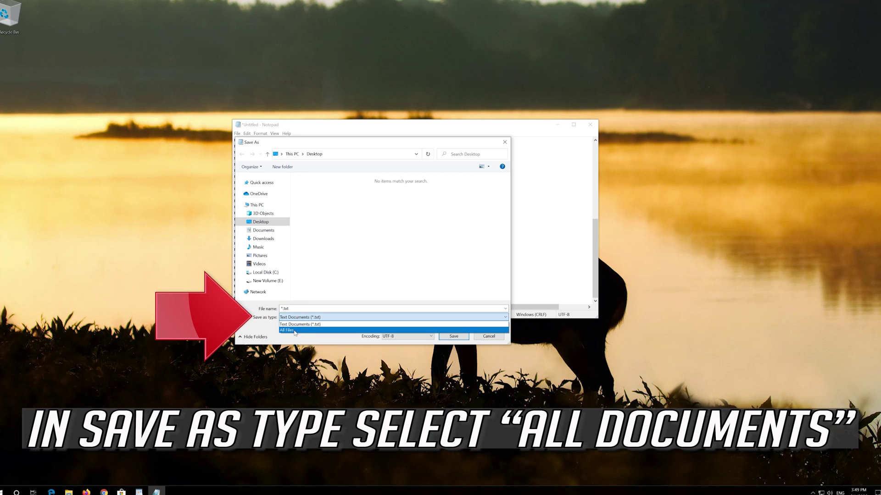
left_click(295, 331)
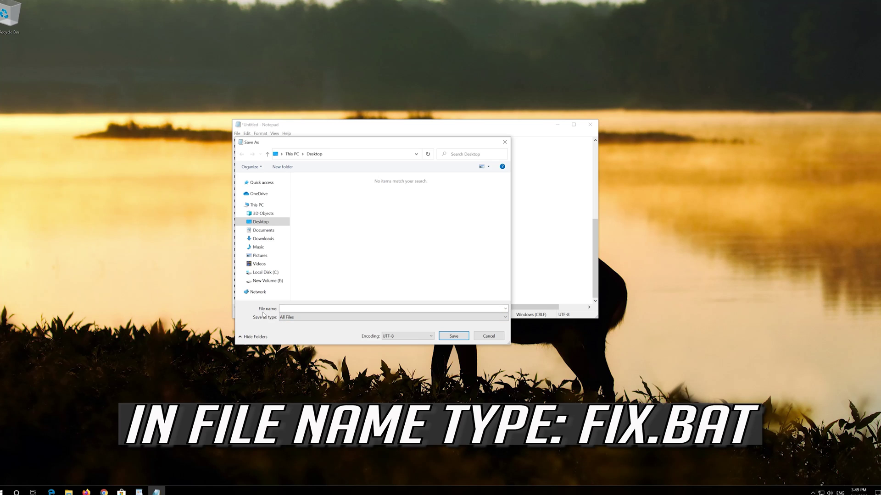
left_click(288, 308)
type("fix.bat")
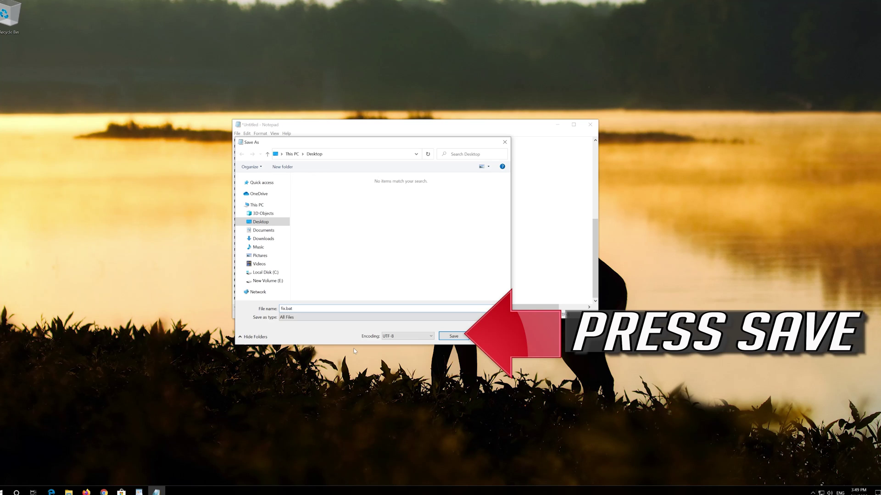
left_click(455, 337)
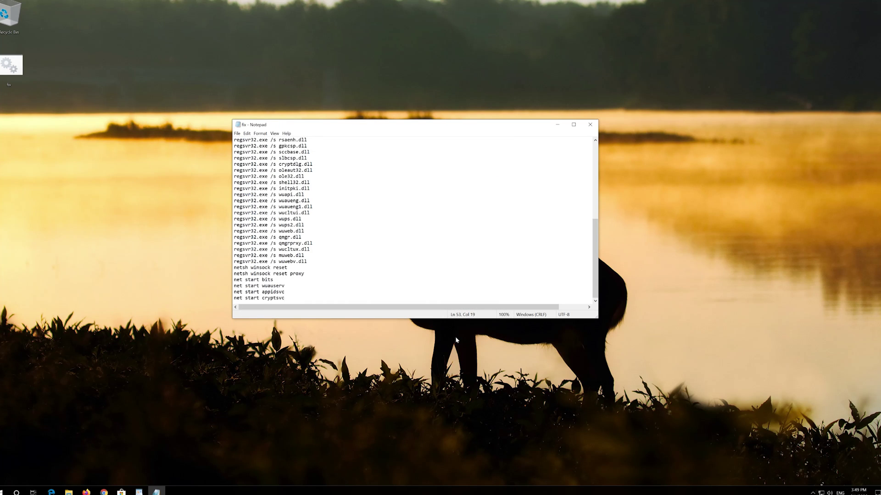
left_click(592, 125)
Run fix.bat from the desktop as administrator and approve the UAC prompt
right_click(2, 67)
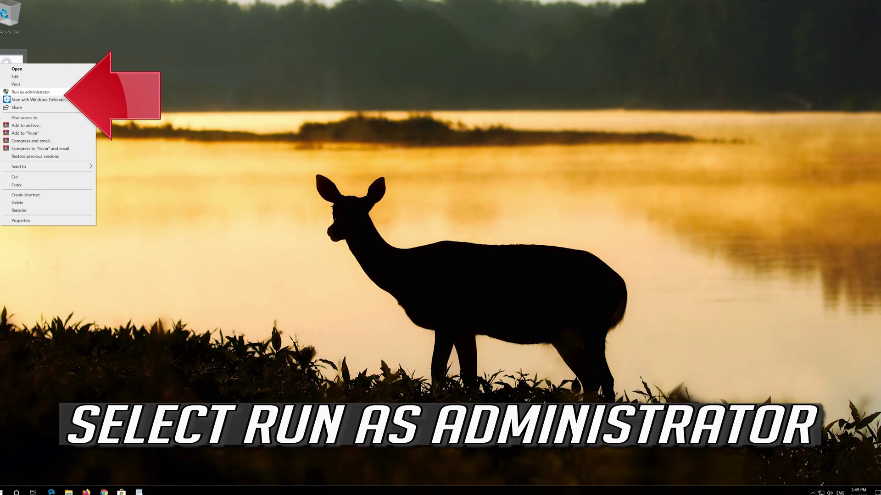
left_click(44, 93)
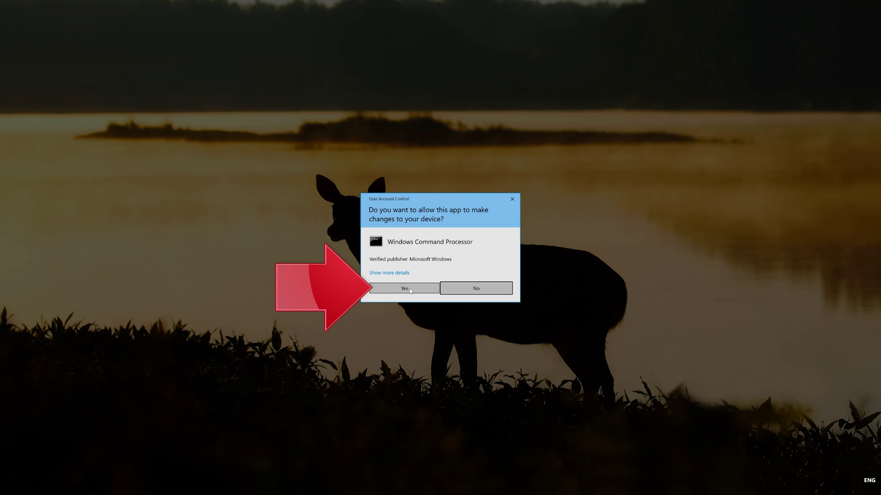
left_click(410, 290)
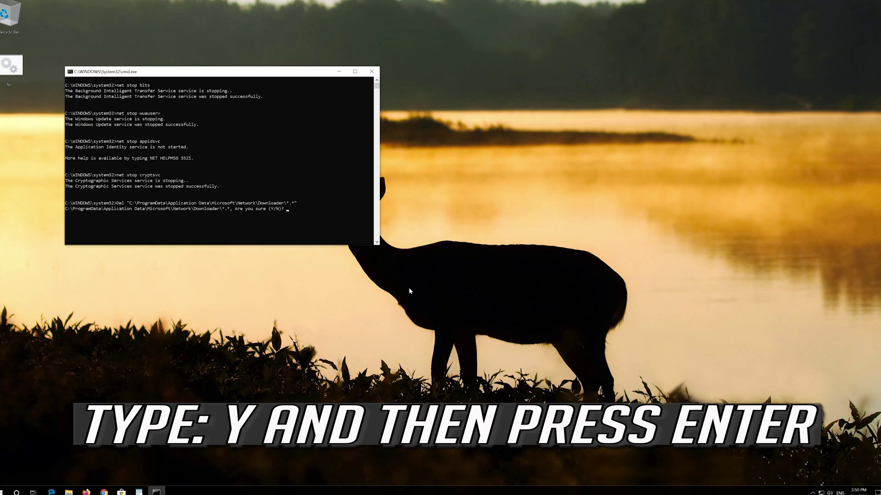
Answer Y at the Del confirmation so the reset script completes
type("y")
key("Return")
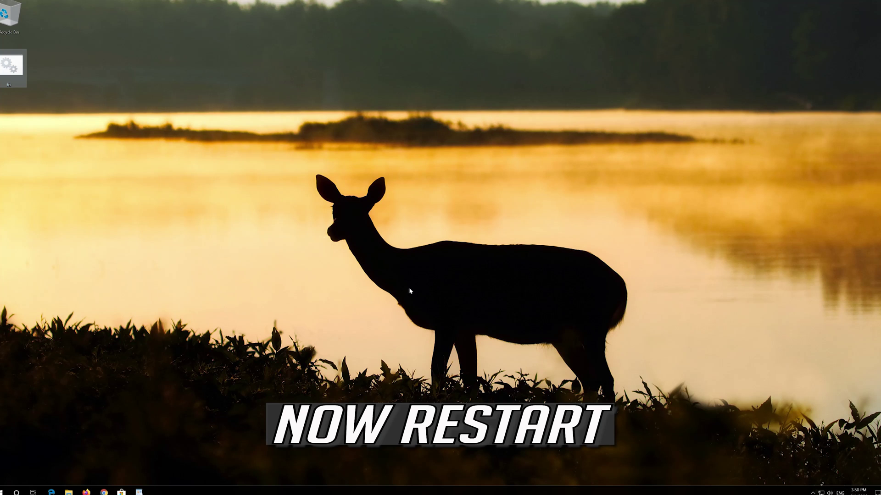
Open Settings from the Start menu and go to Update & Security
left_click(4, 491)
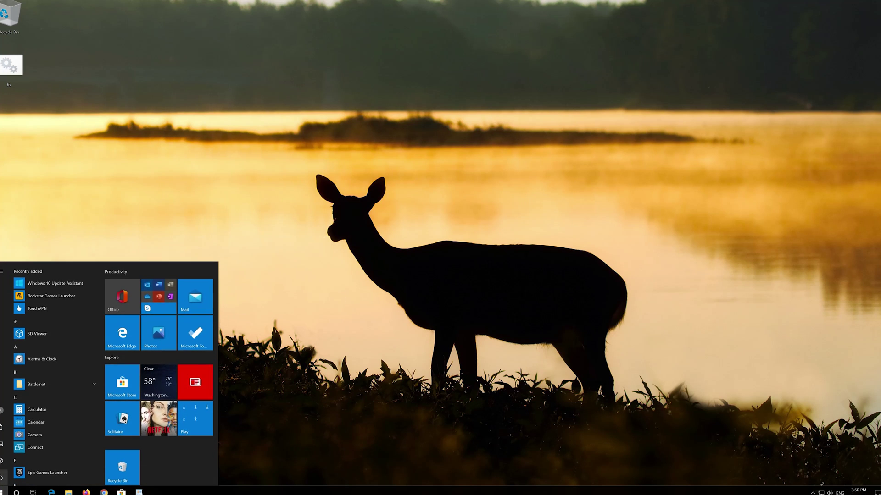
mouse_move(3, 478)
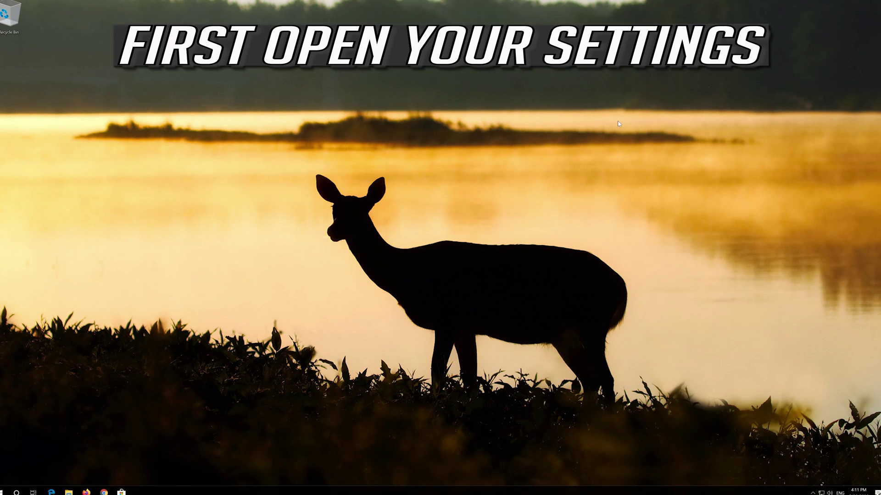
key("super")
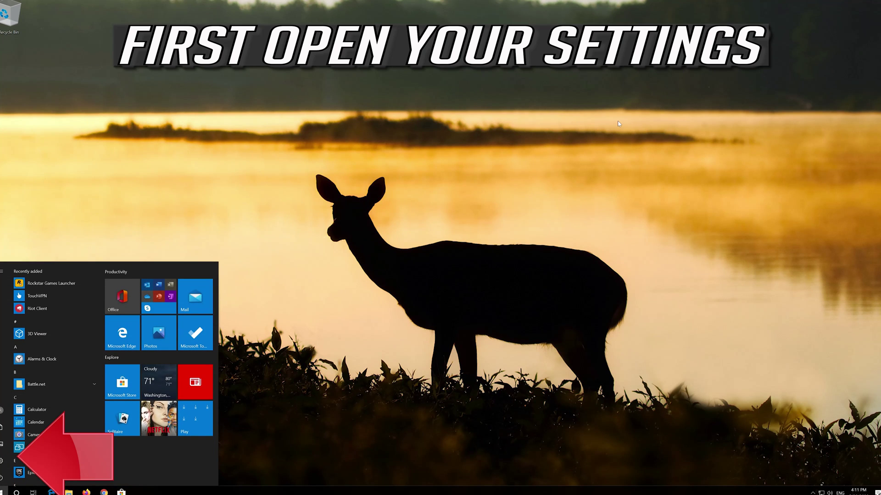
left_click(4, 464)
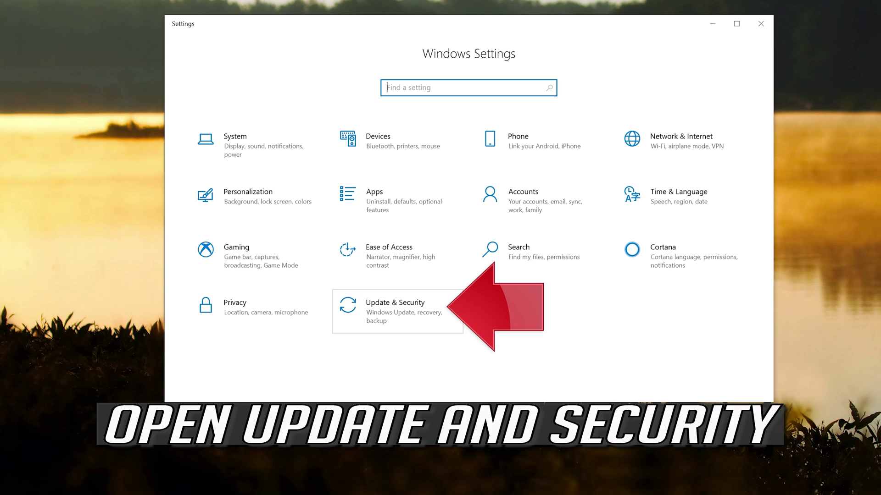
left_click(410, 316)
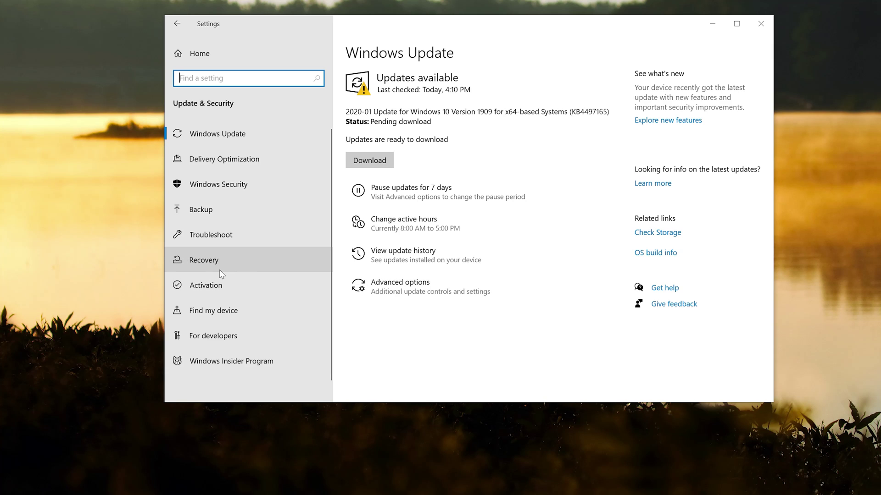
Under Recovery, use Restart now to reboot into Advanced startup
left_click(221, 273)
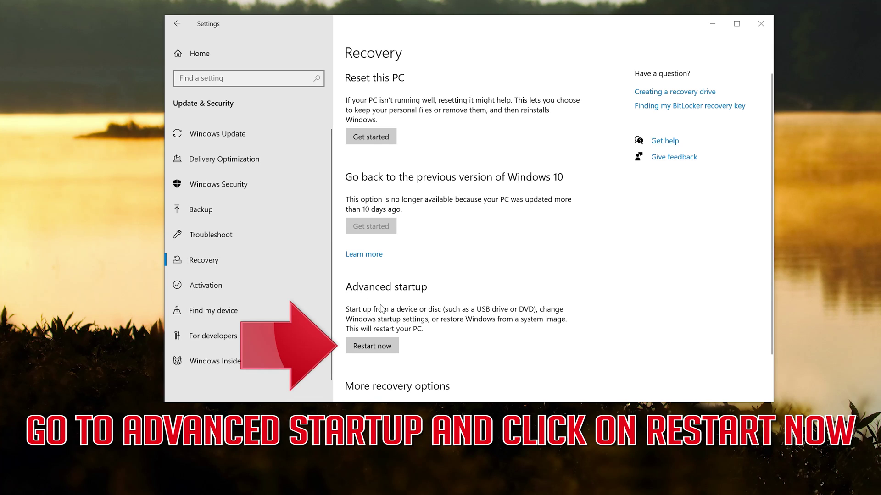
left_click(354, 348)
left_click(359, 353)
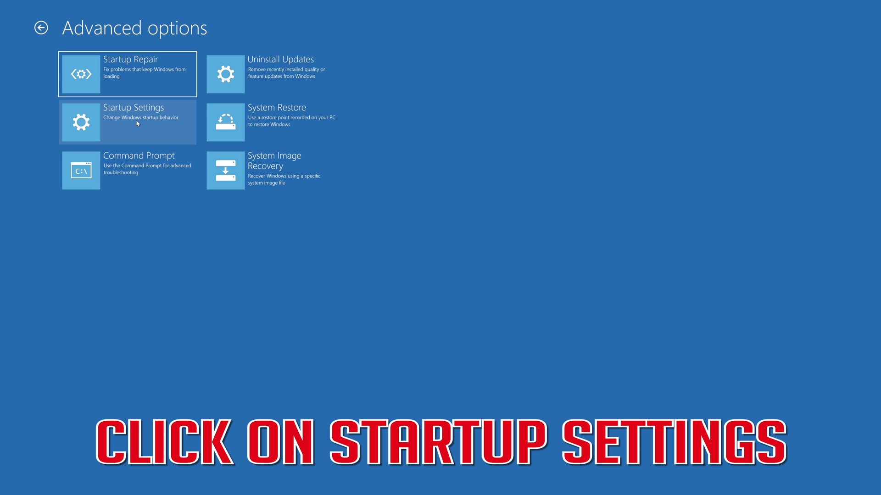
Choose Startup Settings under Advanced options and restart to reach the numbered startup modes
left_click(136, 122)
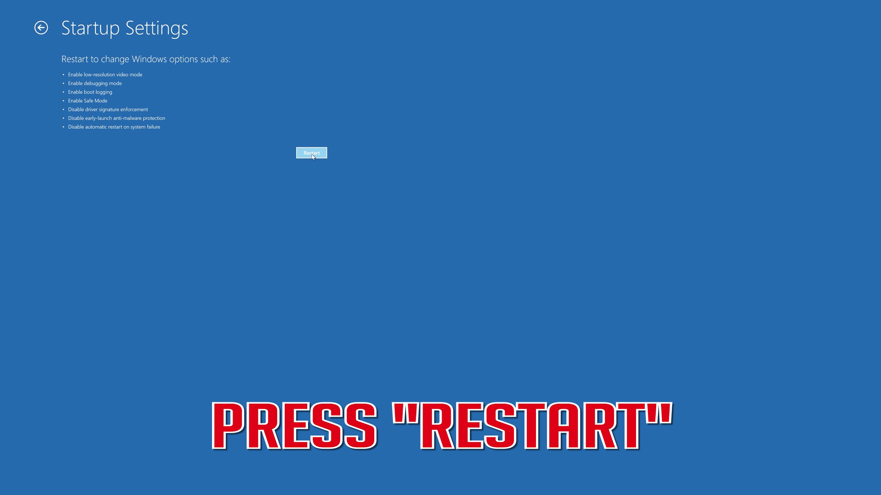
left_click(304, 154)
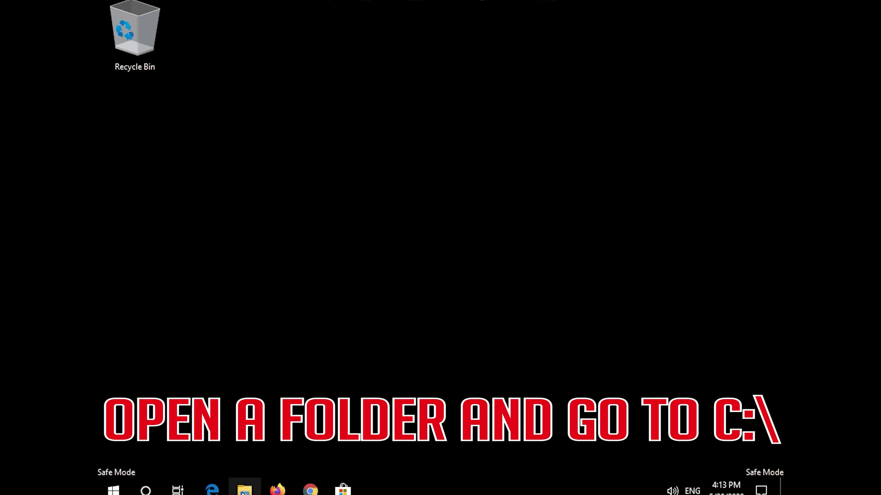
Delete the SoftwareDistribution folder from C:\Windows in File Explorer
left_click(244, 490)
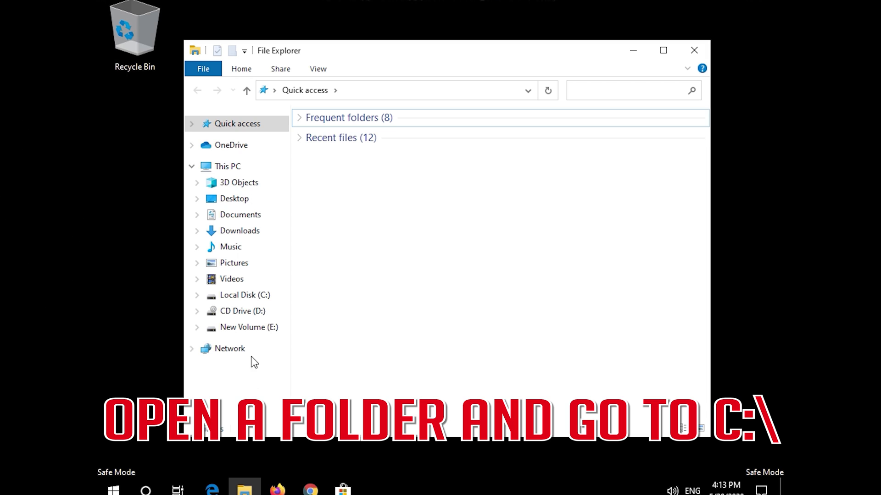
left_click(252, 297)
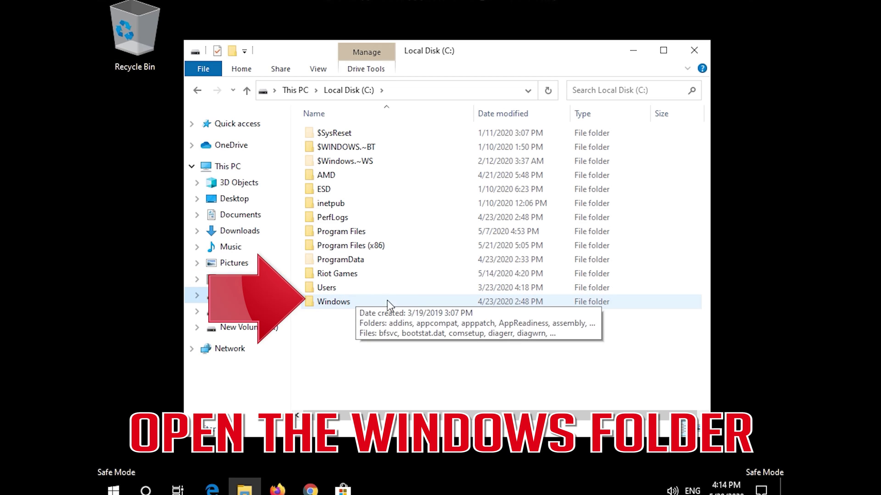
double_click(334, 302)
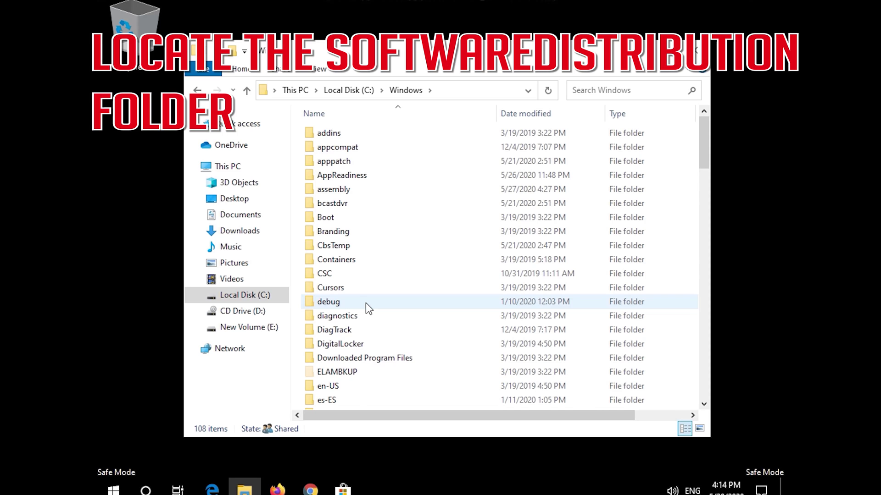
scroll(365, 302, "down", 14)
scroll(366, 304, "down", 3)
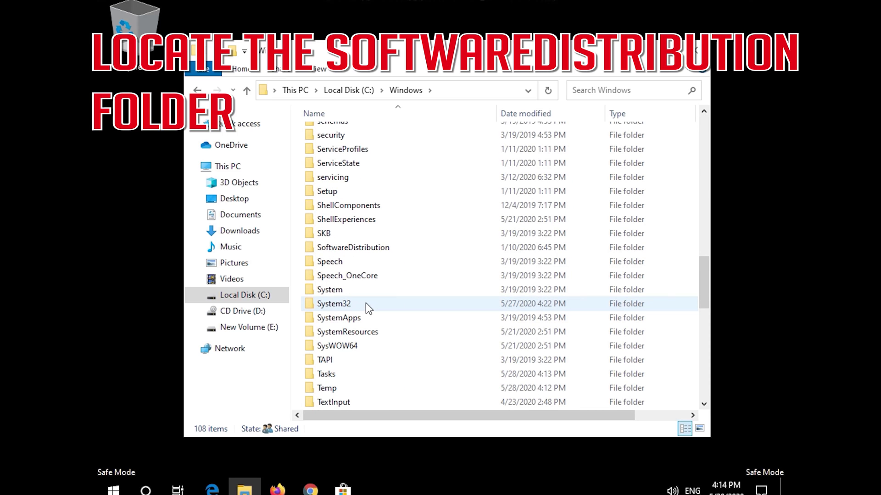
scroll(366, 303, "up", 2)
left_click(346, 326)
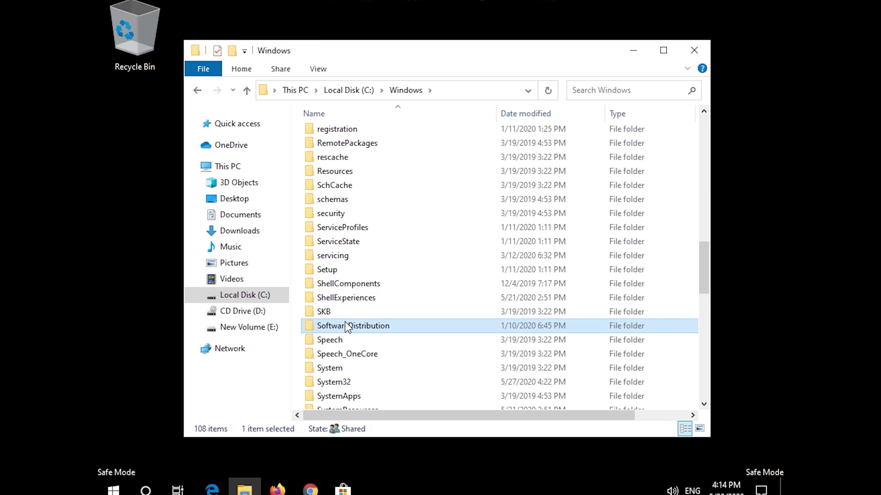
mouse_move(409, 330)
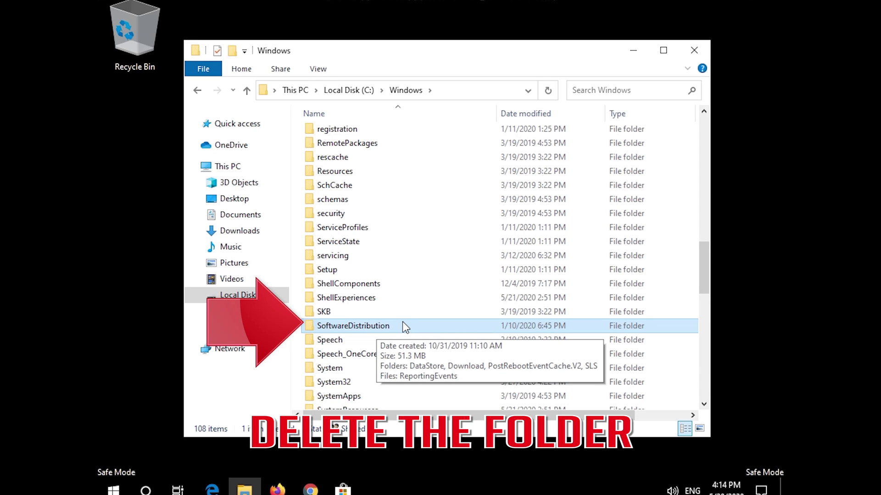
right_click(404, 326)
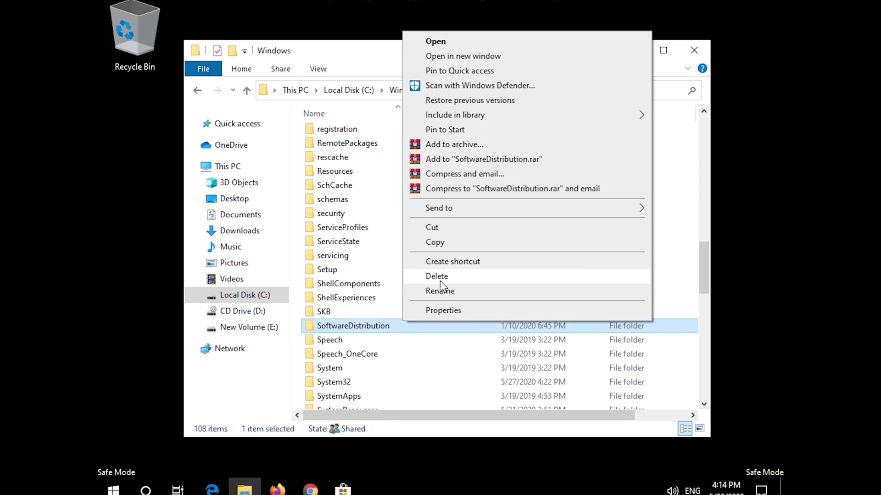
left_click(466, 277)
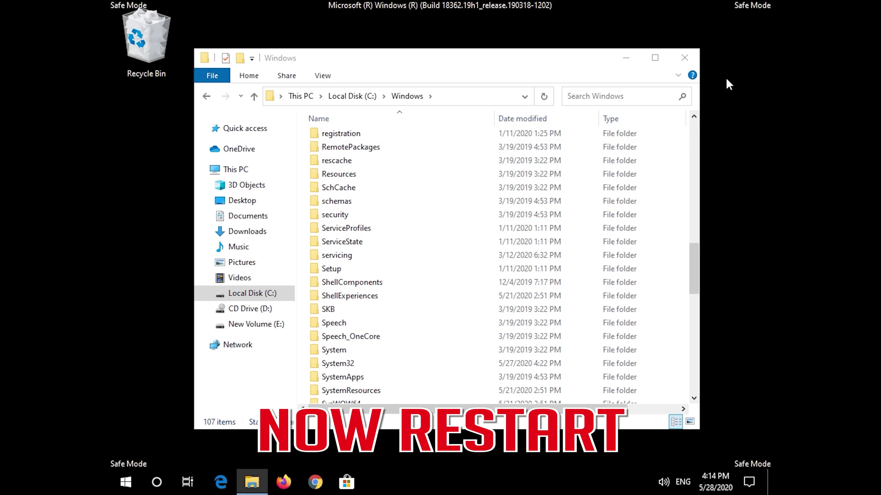
Close File Explorer and restart the PC from the Start menu's power options
left_click(696, 60)
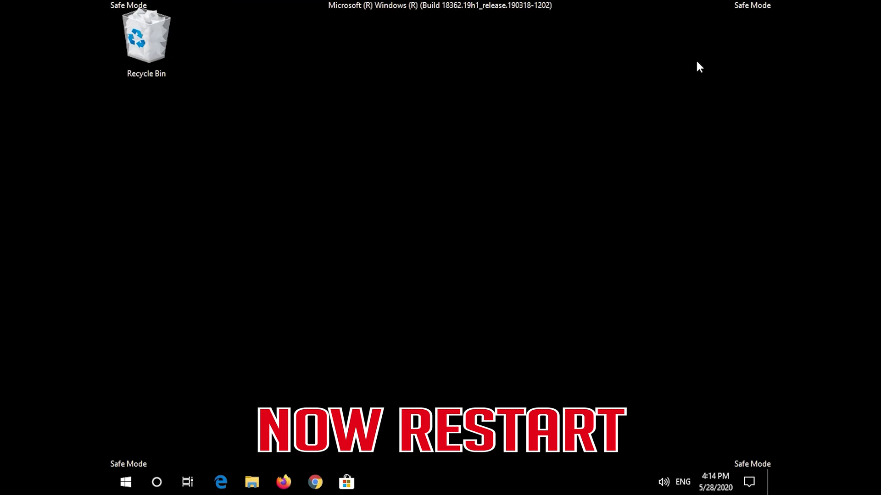
left_click(121, 475)
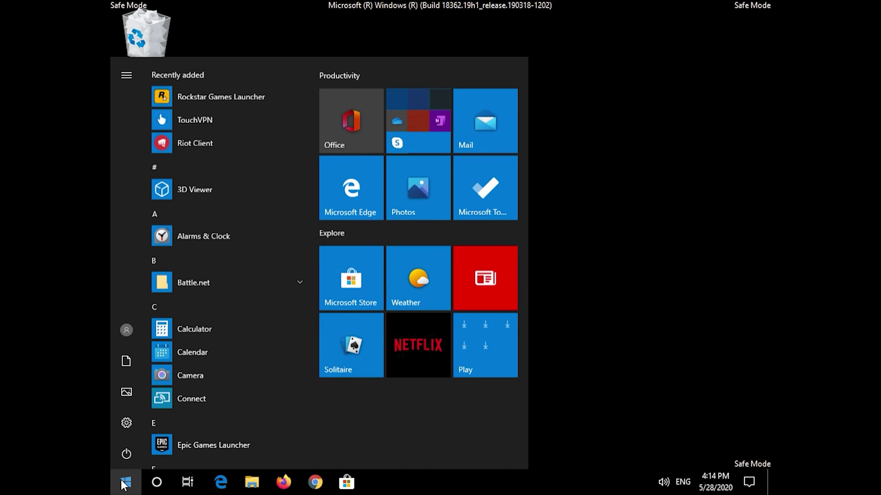
left_click(120, 459)
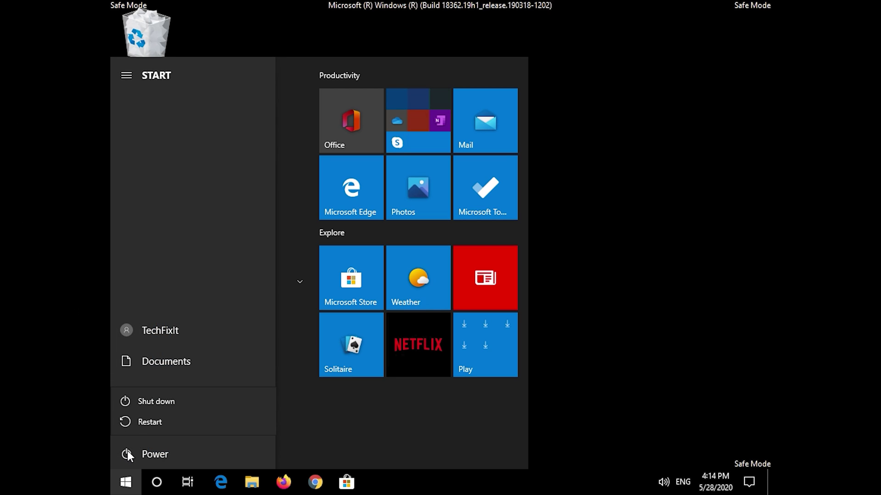
left_click(144, 423)
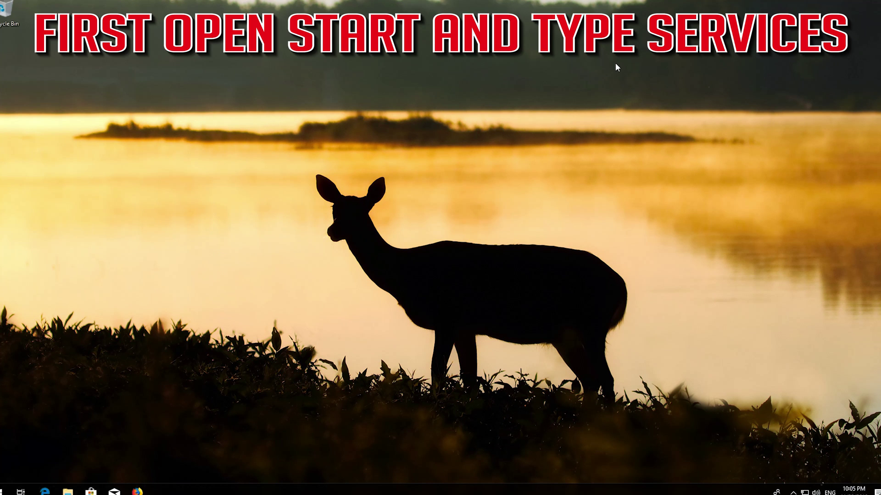
Search the Start menu for 'services' and launch the Services console
key("super")
type("services")
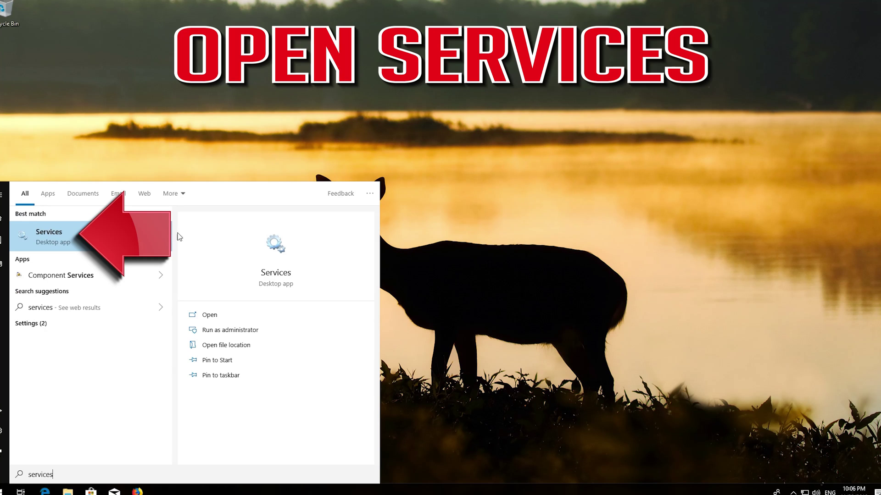
left_click(91, 237)
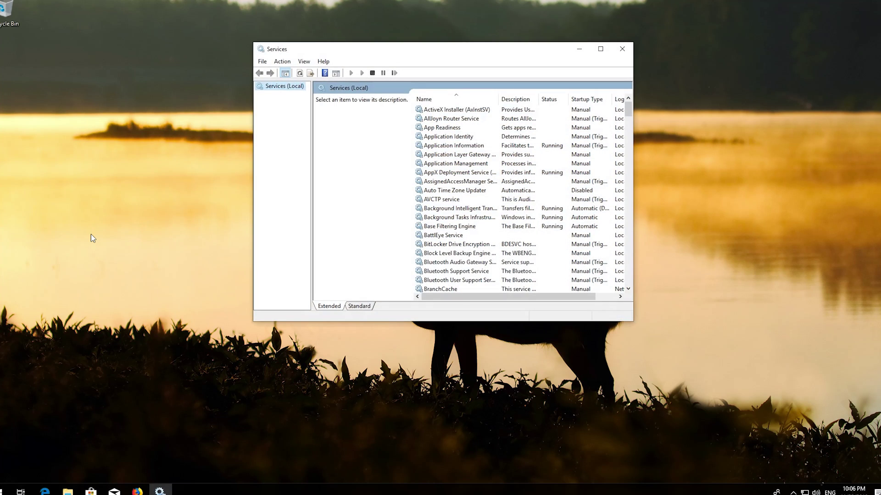
Scroll down to the Windows Update service and open its Properties dialog
left_click(440, 199)
scroll(440, 198, "down", 7)
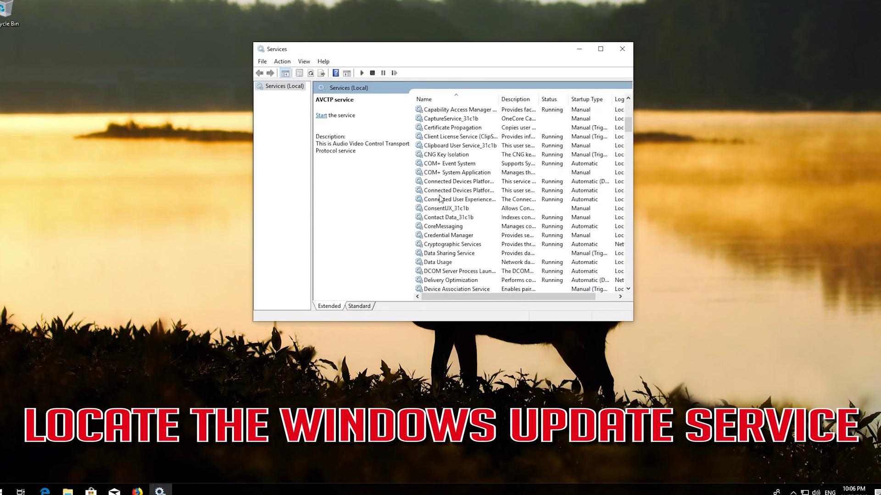
scroll(440, 199, "down", 20)
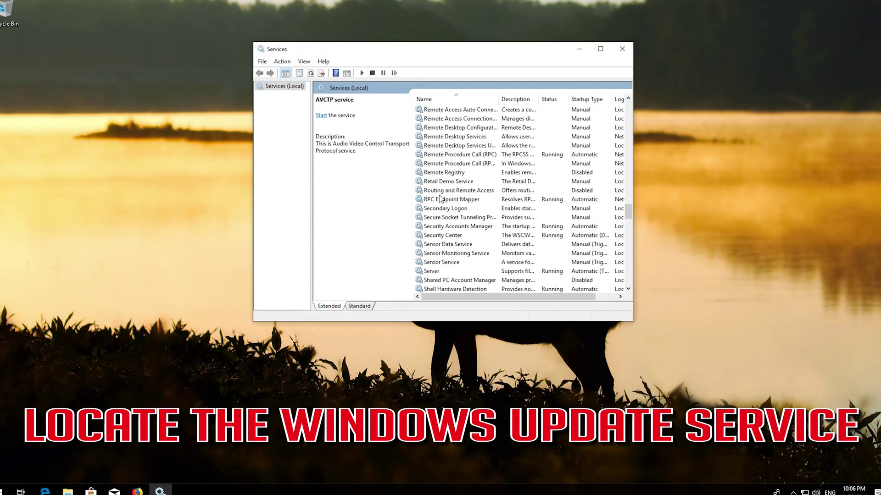
scroll(440, 199, "down", 12)
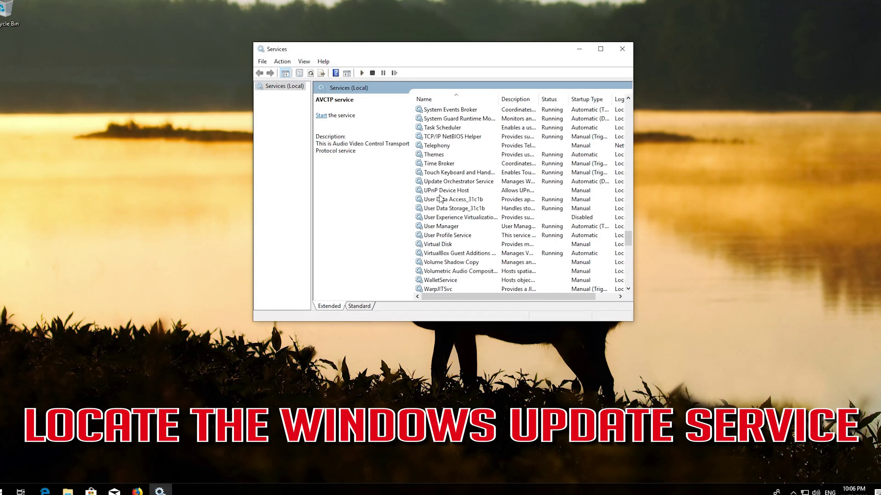
scroll(440, 199, "down", 5)
scroll(441, 198, "down", 10)
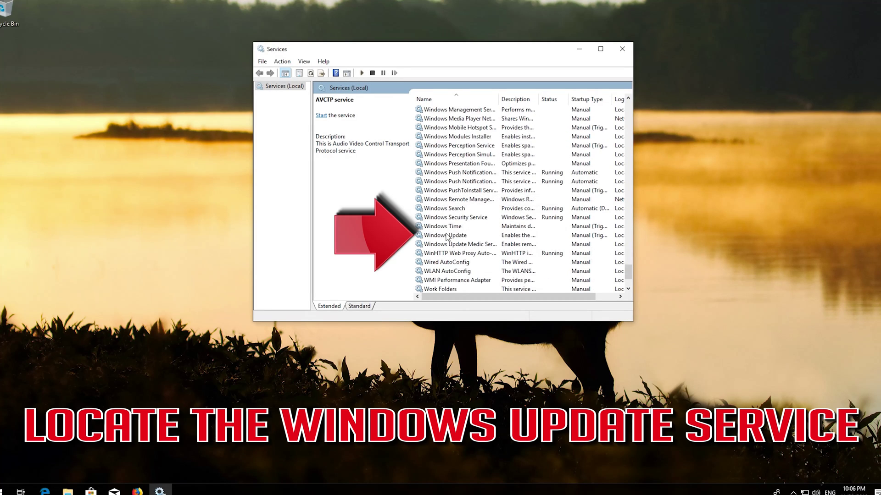
left_click(426, 236)
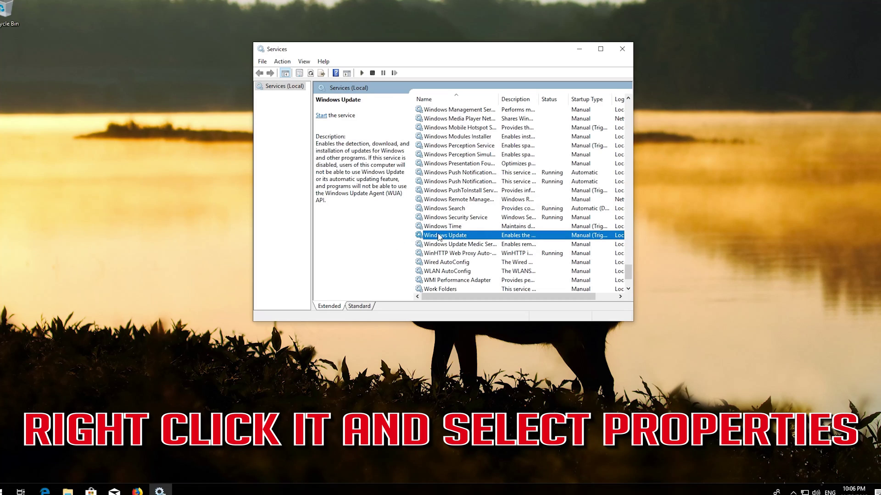
right_click(455, 238)
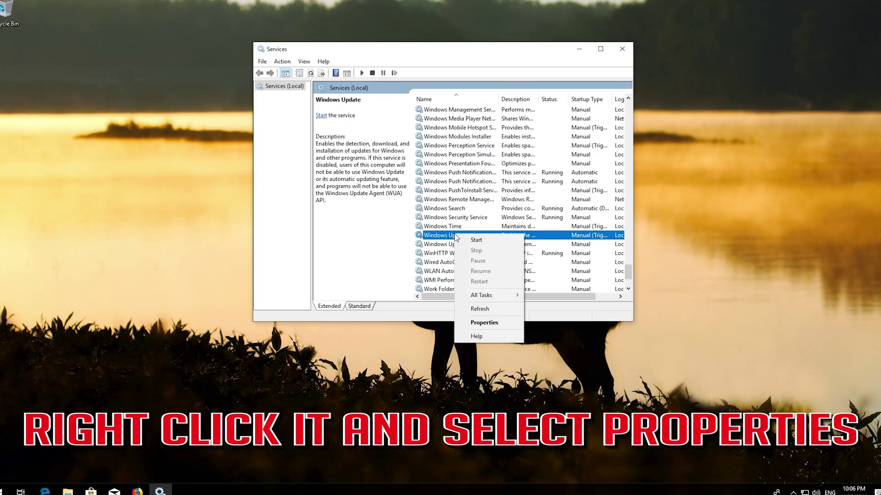
left_click(491, 321)
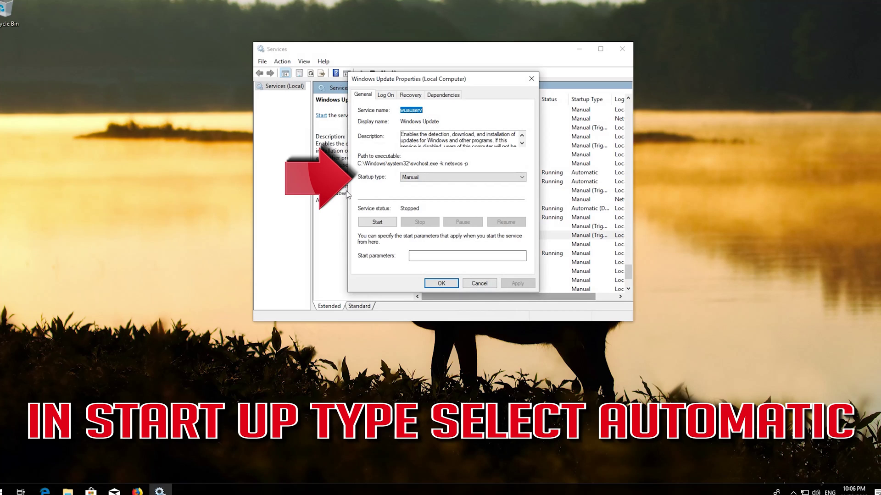
Change the Windows Update startup type from Manual to Automatic, apply, and close the dialog
left_click(457, 179)
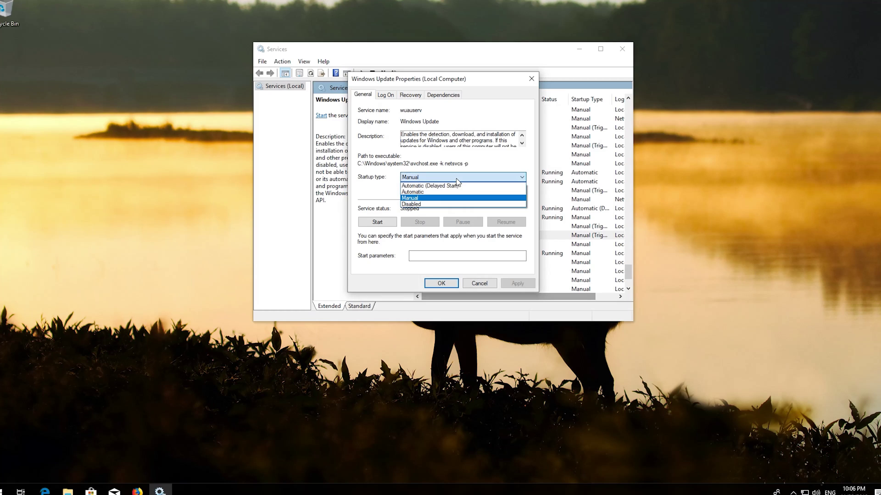
left_click(436, 191)
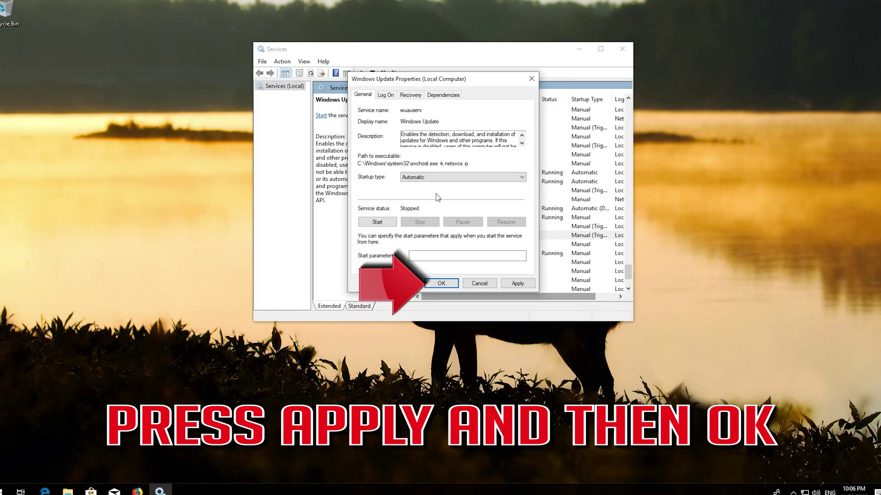
left_click(518, 284)
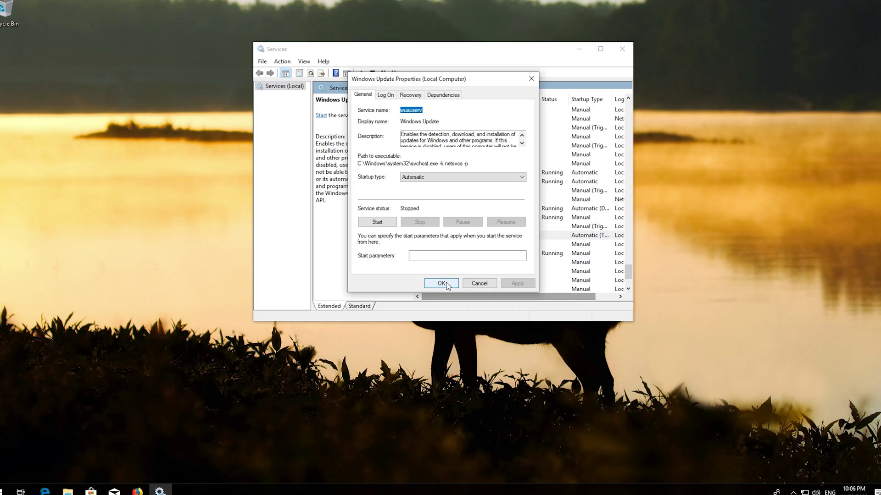
left_click(442, 284)
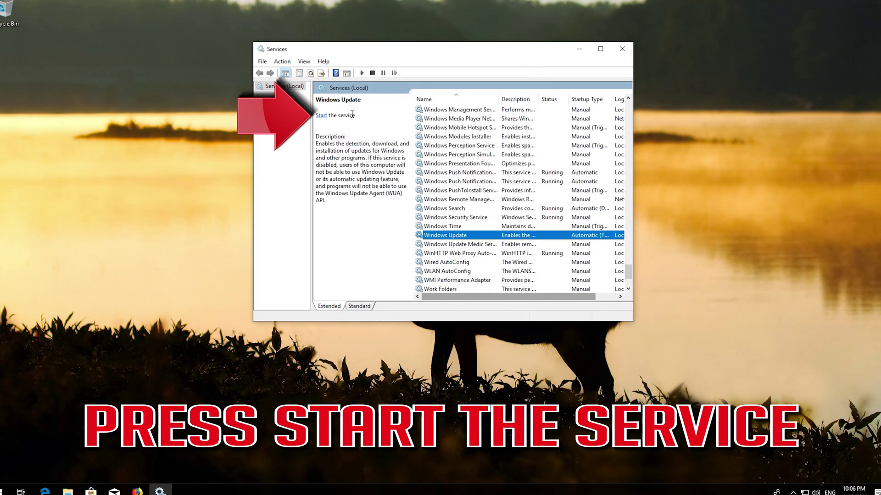
Start and then restart the Windows Update service, and close the Services window
left_click(323, 118)
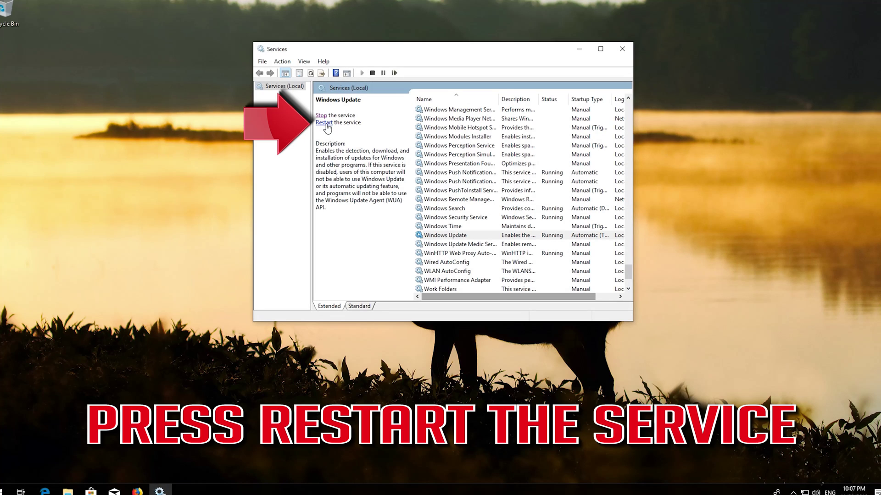
left_click(325, 123)
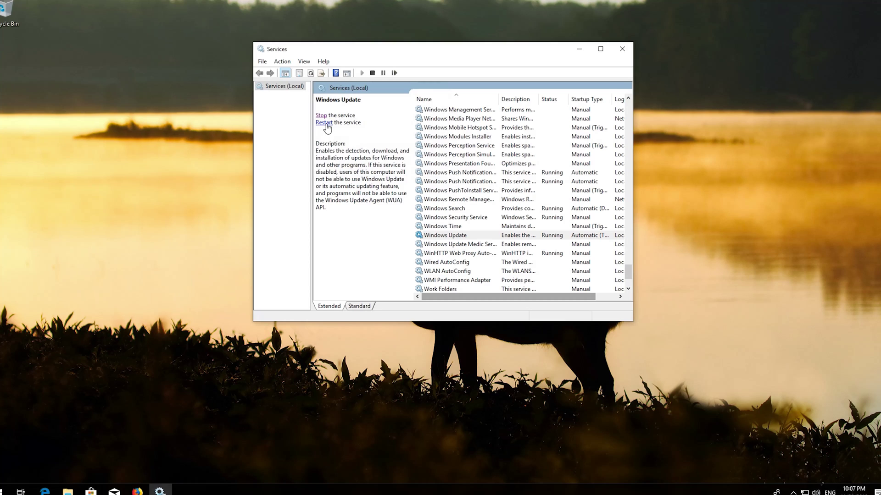
left_click(631, 48)
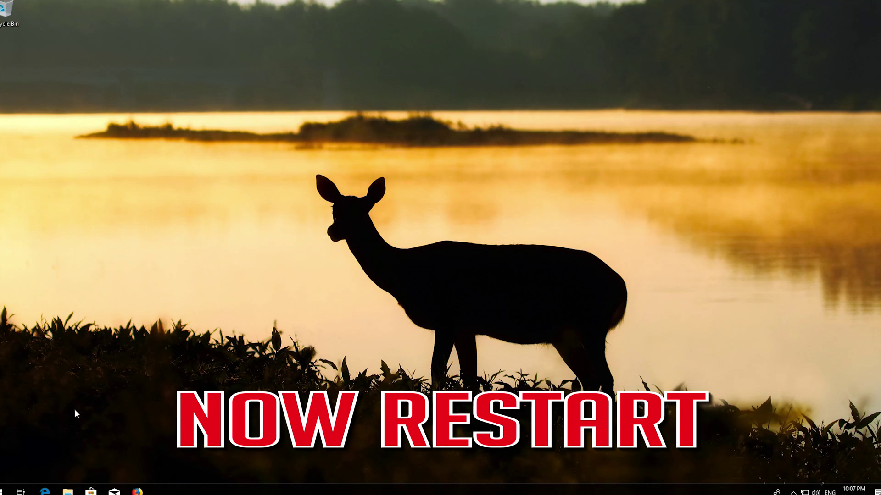
Restart the computer through the Start menu's power button
left_click(6, 488)
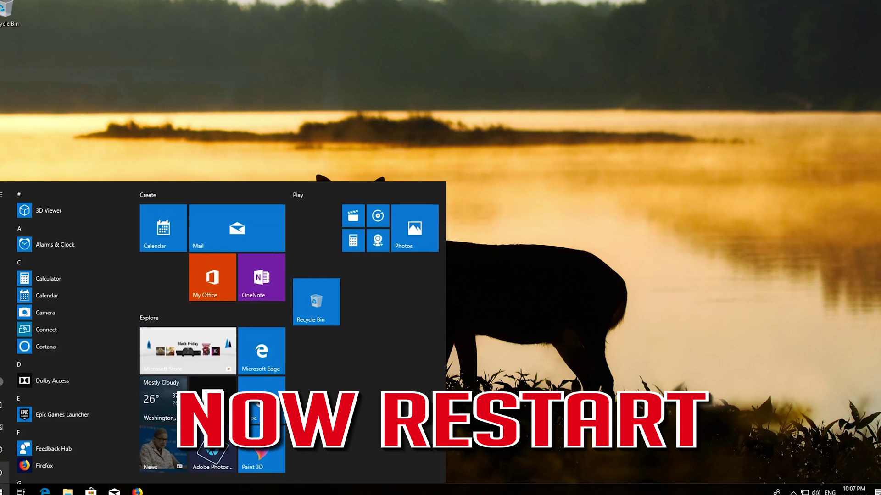
left_click(1, 473)
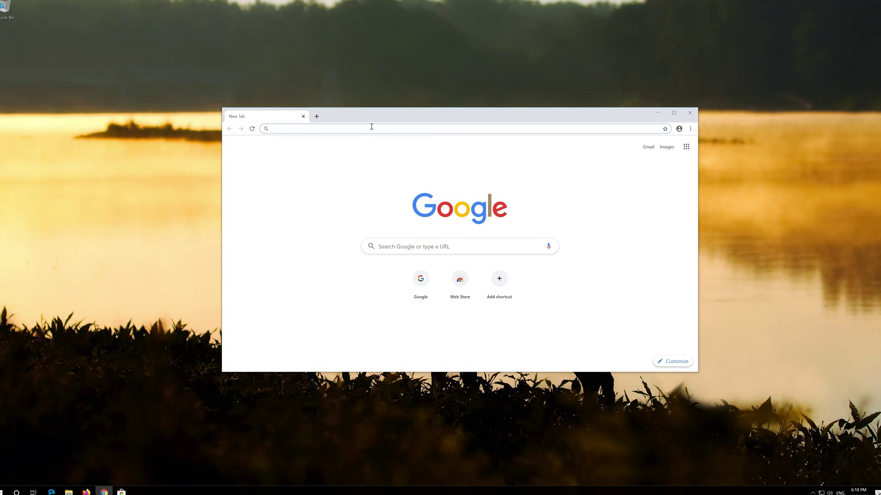
Paste the Download Windows 10 URL, download the Media Creation Tool, and close Chrome
type("https://www.microsoft.com/en-us/software-download/windows10")
key("Return")
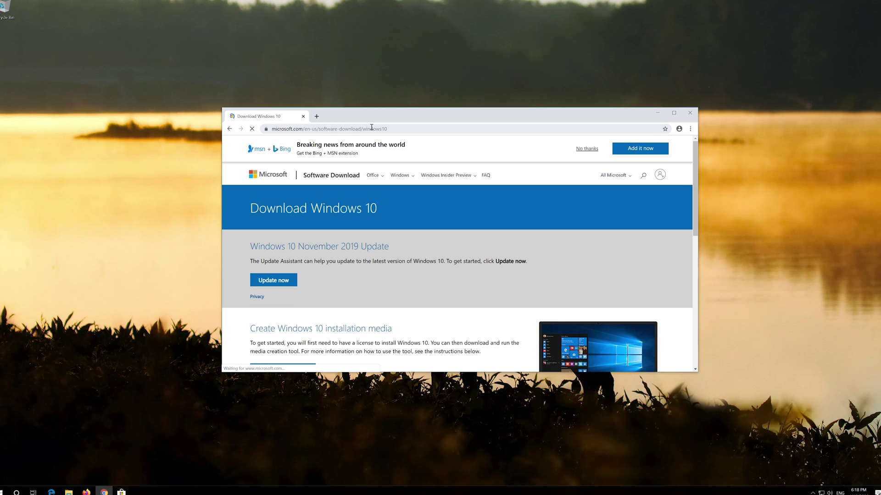
scroll(427, 270, "down", 1)
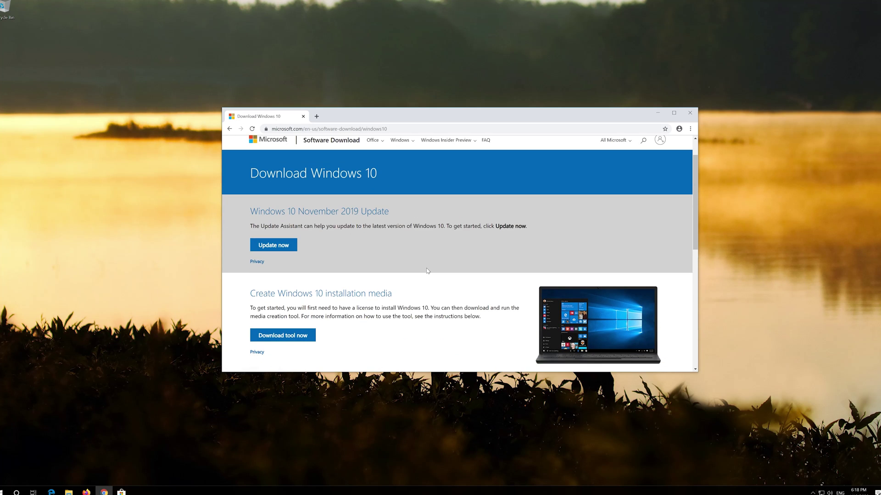
left_click(300, 336)
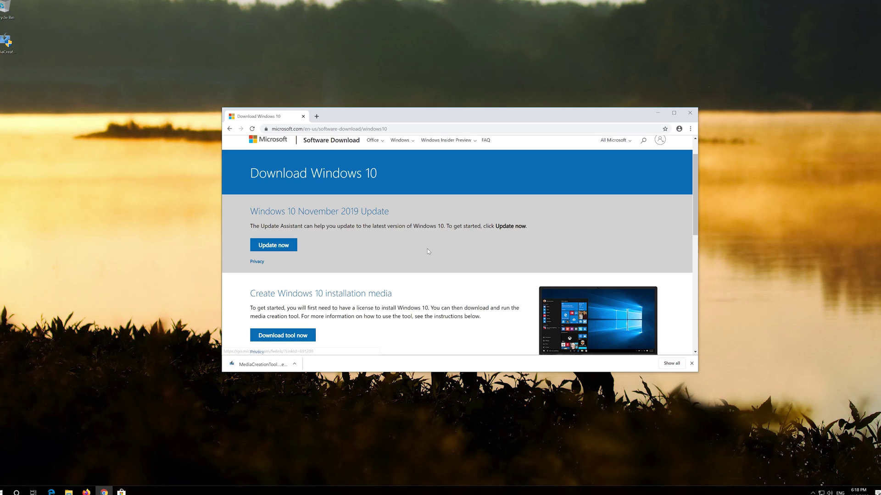
left_click(690, 117)
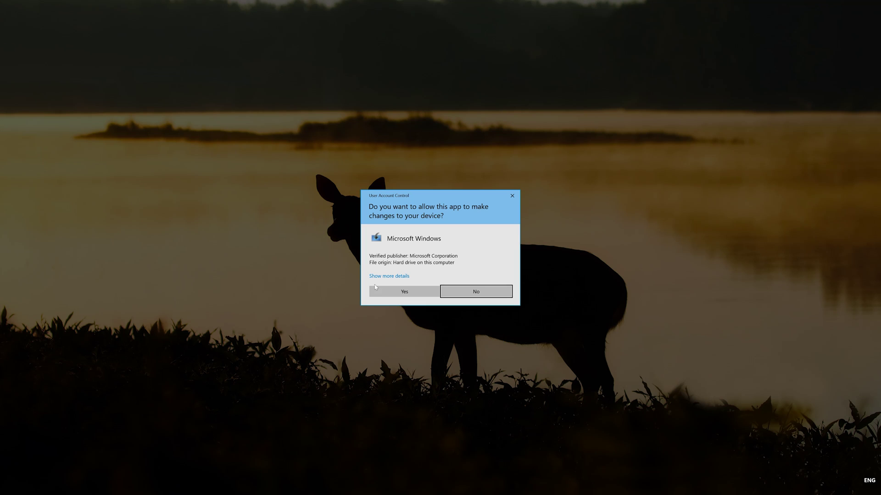
Allow the Media Creation Tool in UAC, accept both licenses, and choose 'Upgrade this PC now'
left_click(375, 289)
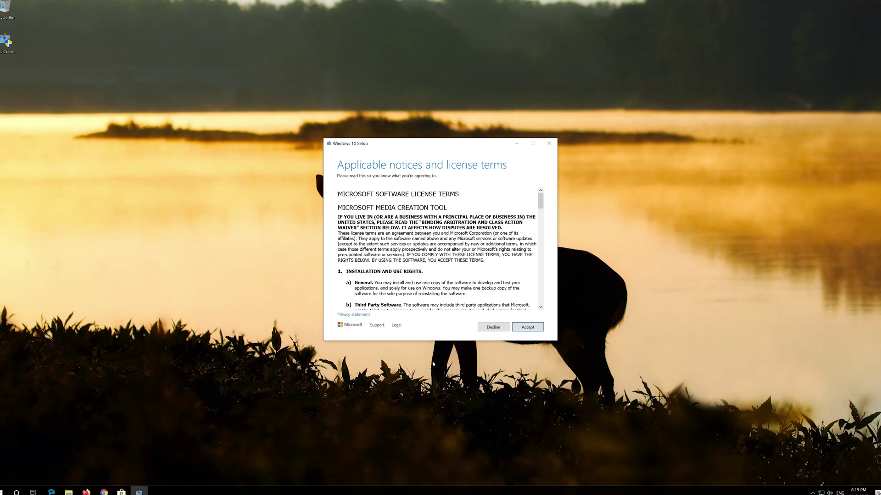
left_click(540, 326)
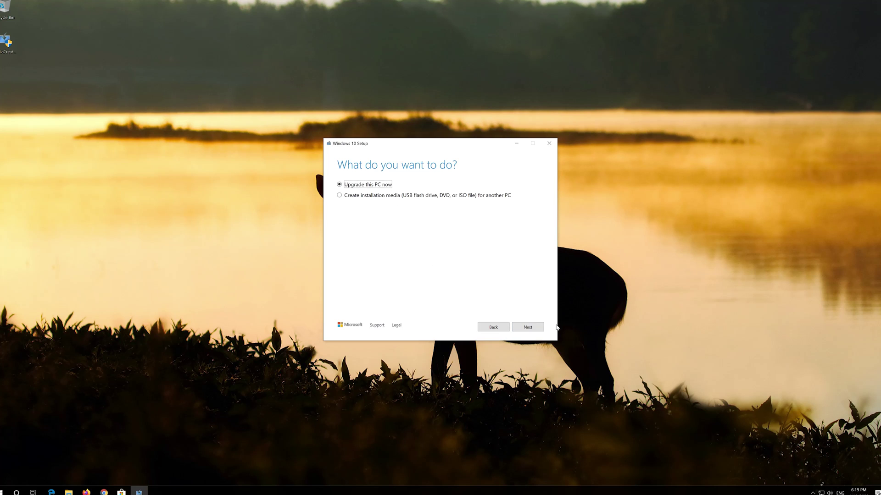
left_click(525, 329)
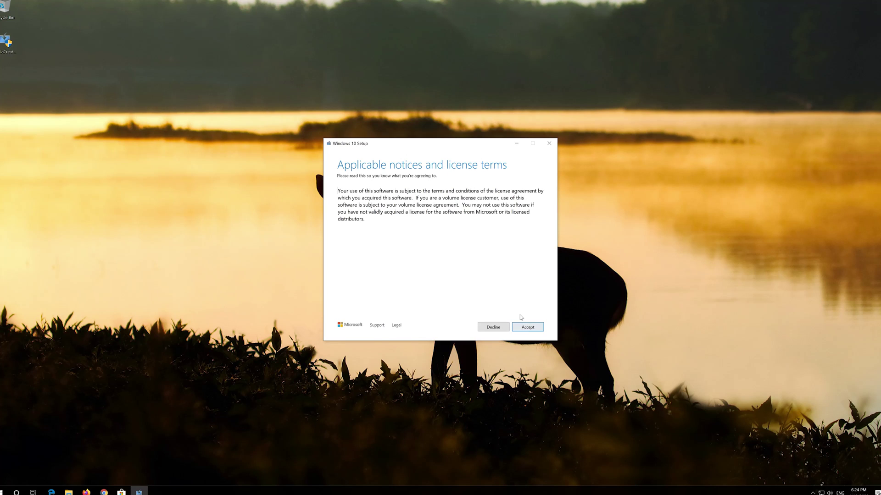
left_click(528, 327)
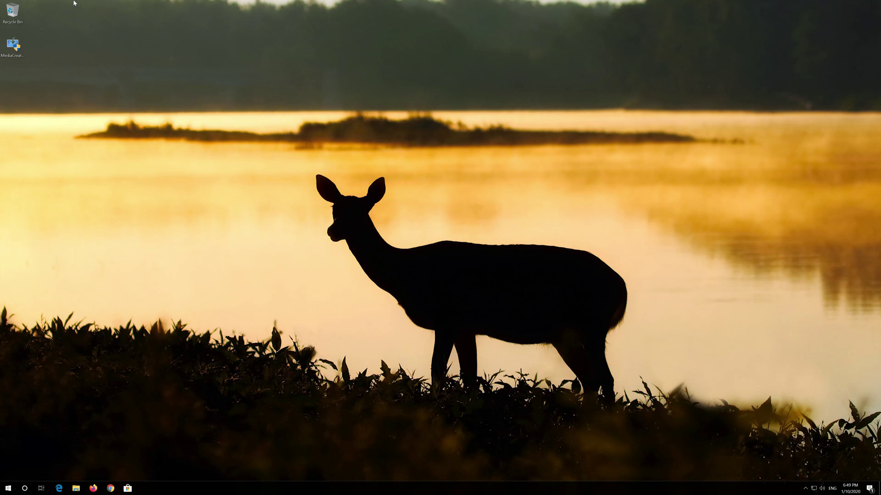
Delete the MediaCreationTool1909 file from the desktop
left_click(10, 55)
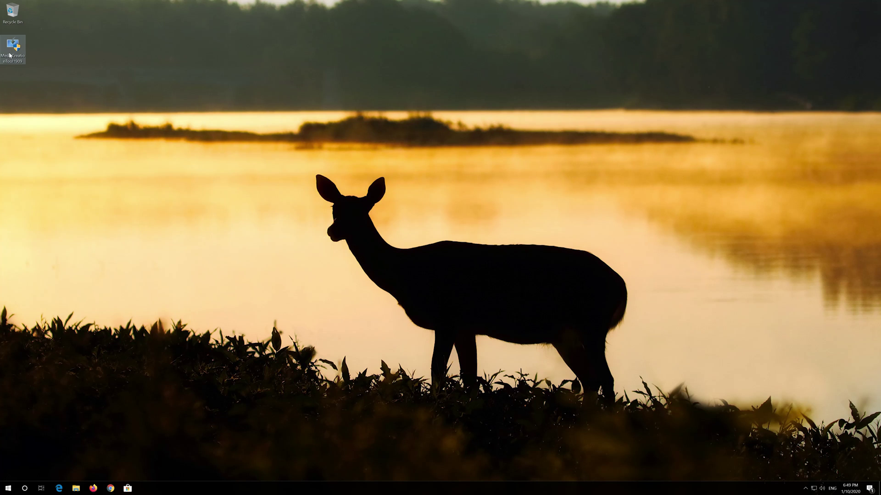
right_click(10, 55)
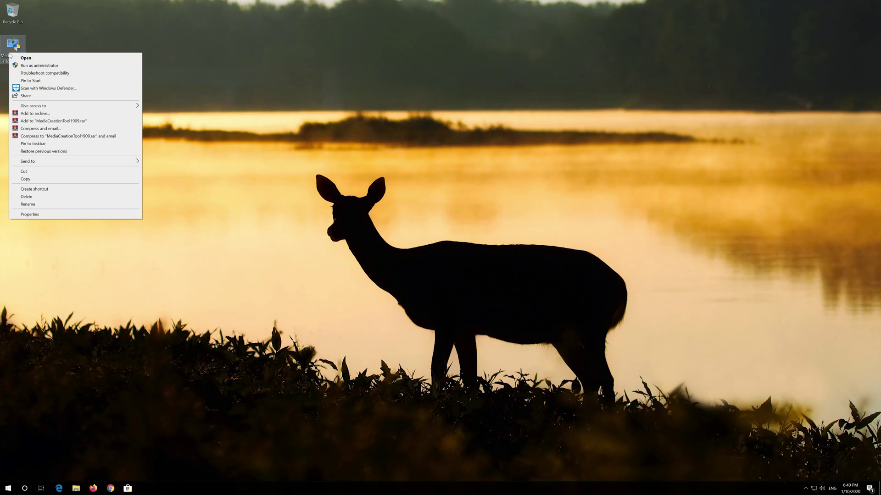
left_click(25, 197)
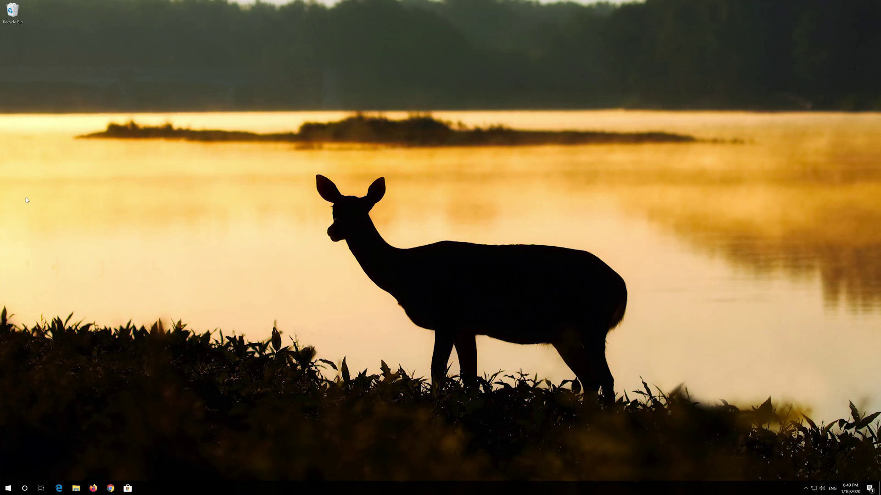
Empty the Recycle Bin, confirming permanent deletion of the file
right_click(10, 10)
left_click(32, 22)
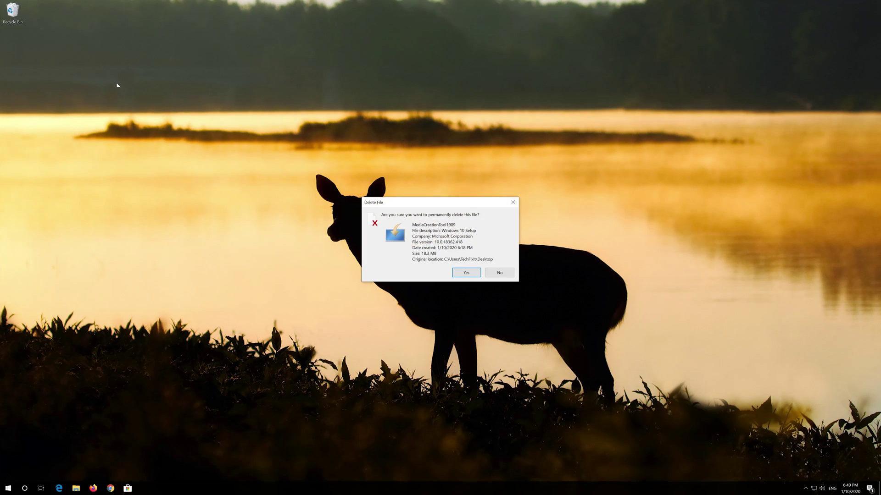
left_click(475, 272)
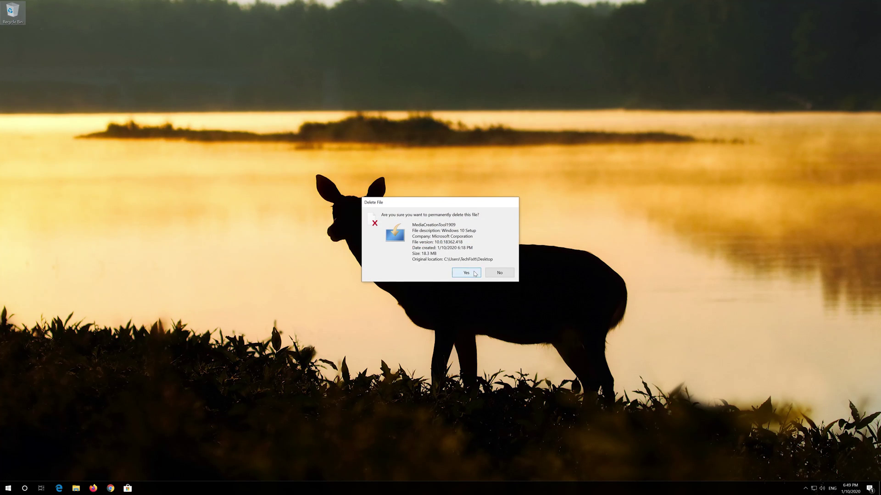